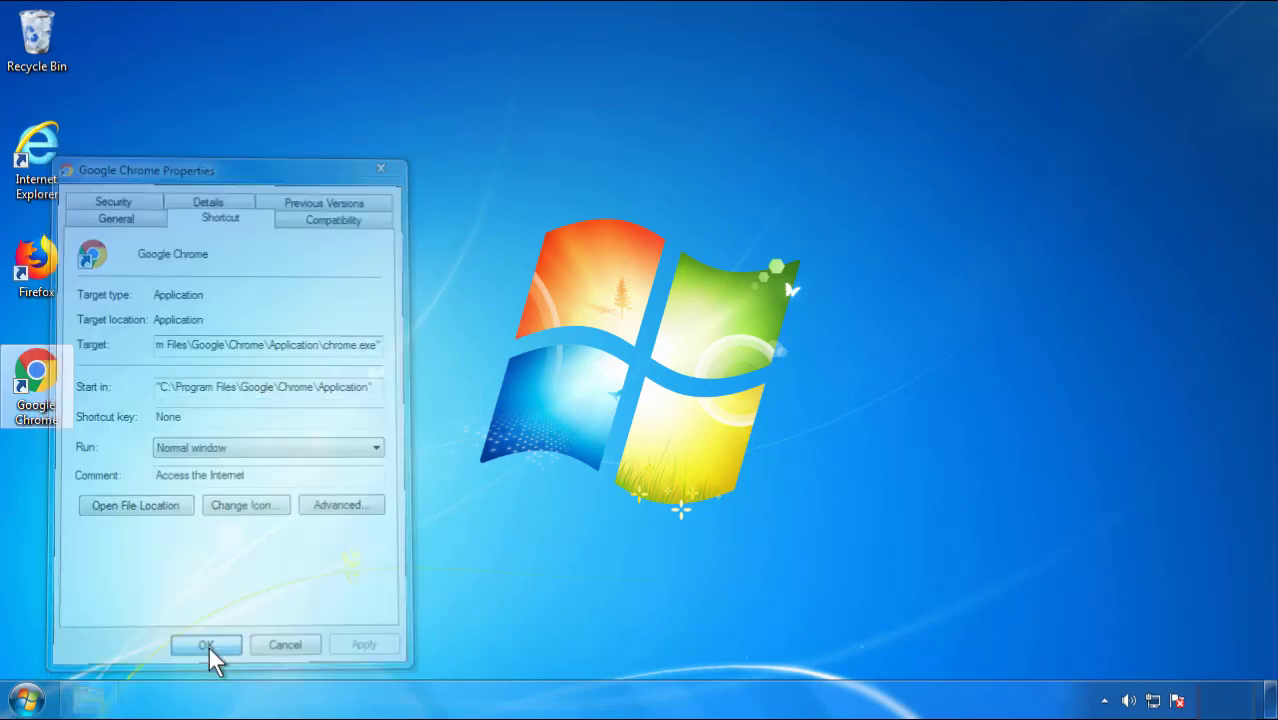
# - Close the Google Chrome shortcut's Properties dialog after confirming its target is plain chrome.exe
pyautogui.click(27, 700)
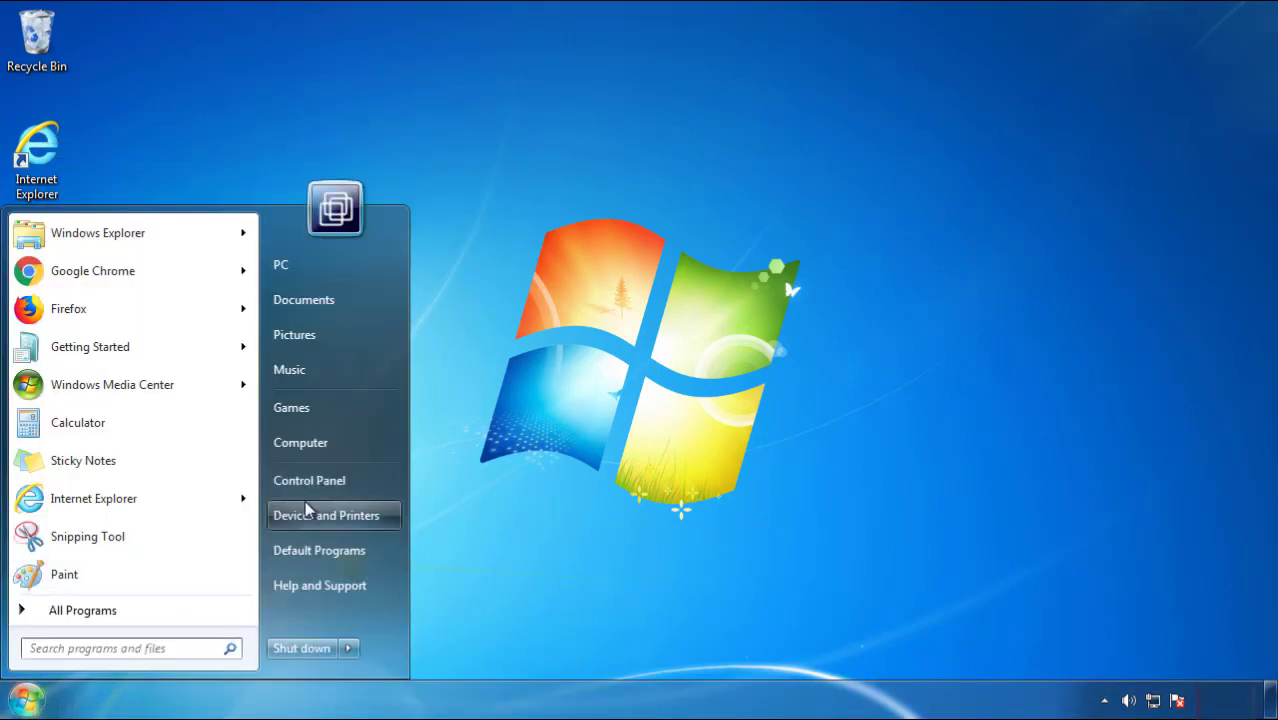
# - Uninstall SearchMine 2.00 via Programs and Features, sorted newest first by install date
pyautogui.click(320, 477)
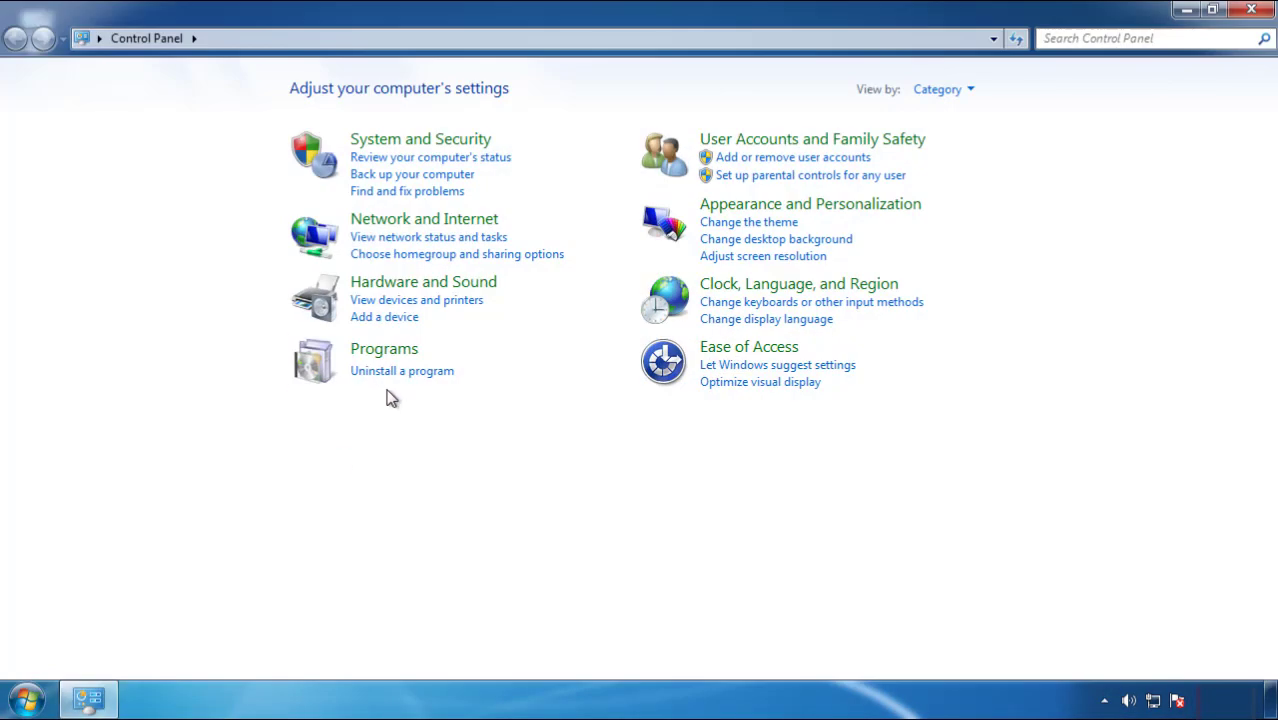
pyautogui.click(400, 372)
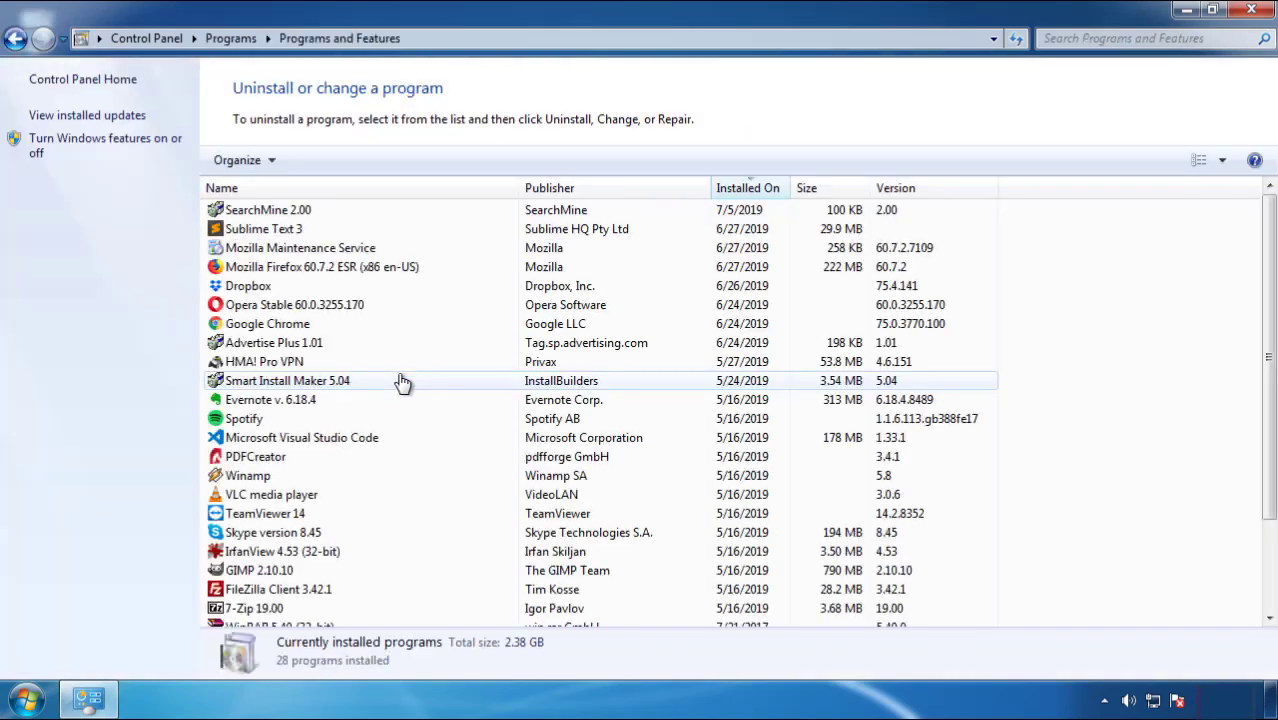
pyautogui.click(749, 190)
pyautogui.click(741, 190)
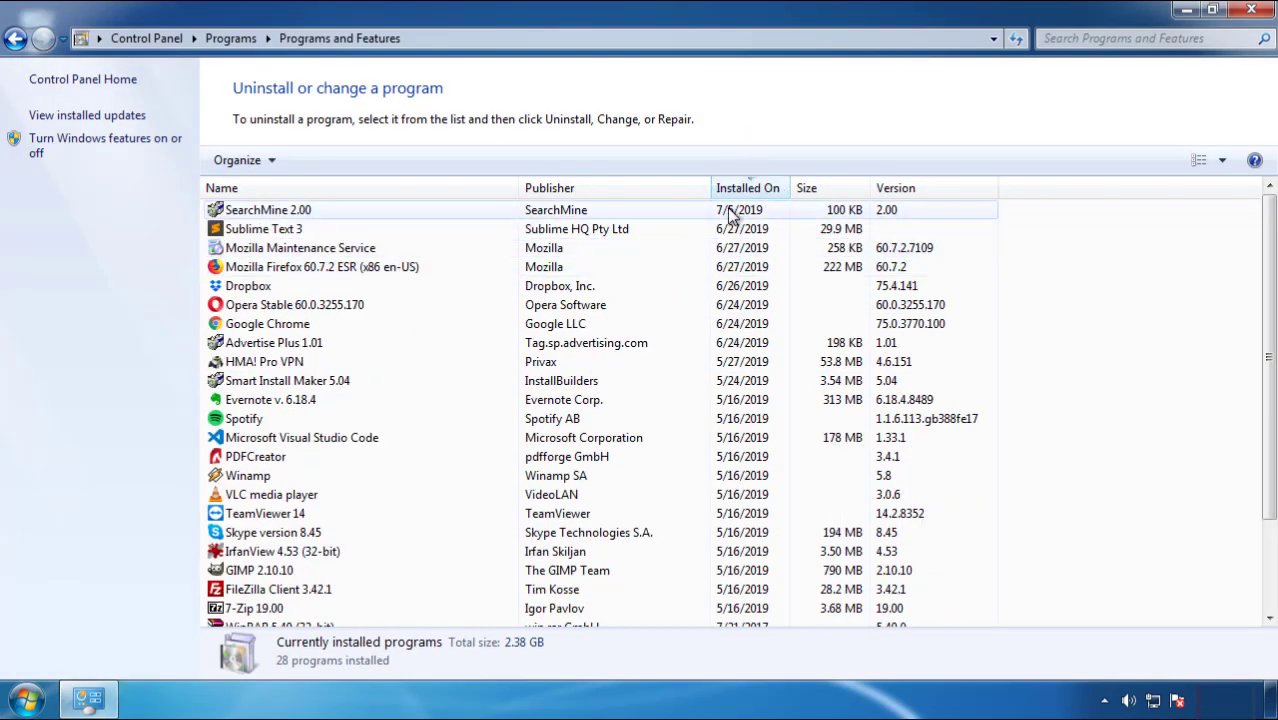
pyautogui.click(270, 216)
pyautogui.click(320, 162)
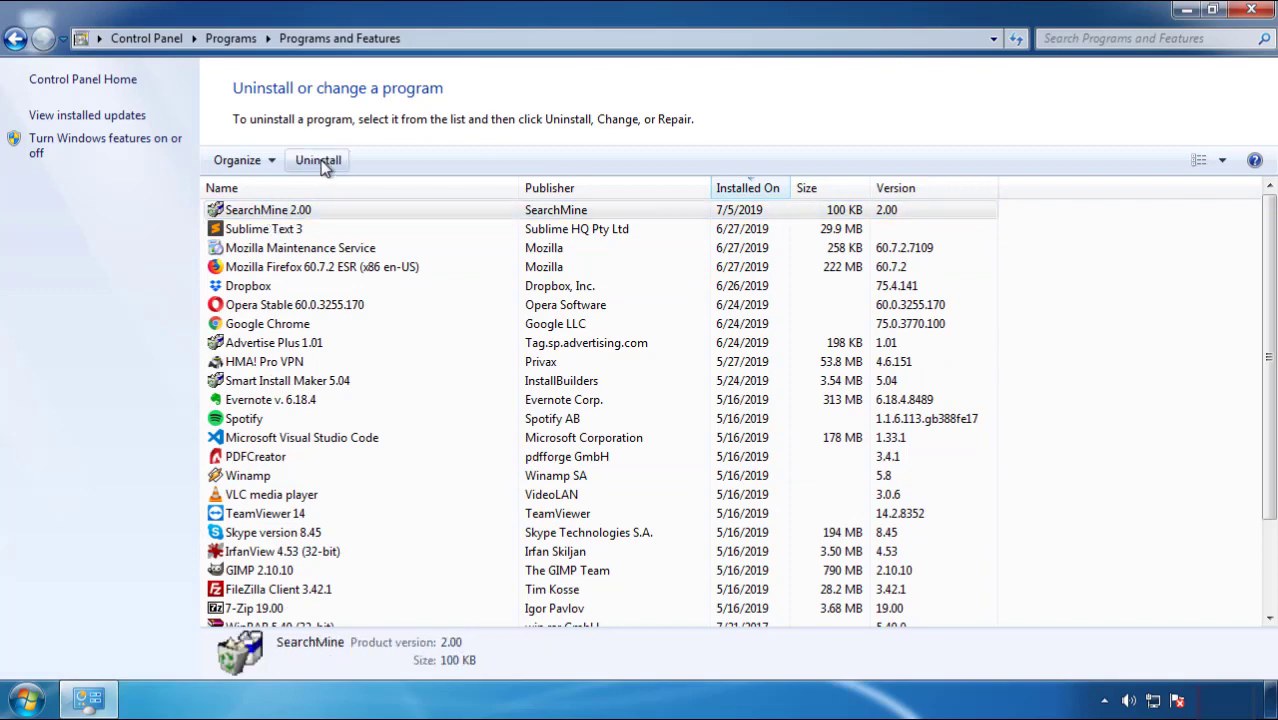
pyautogui.click(741, 527)
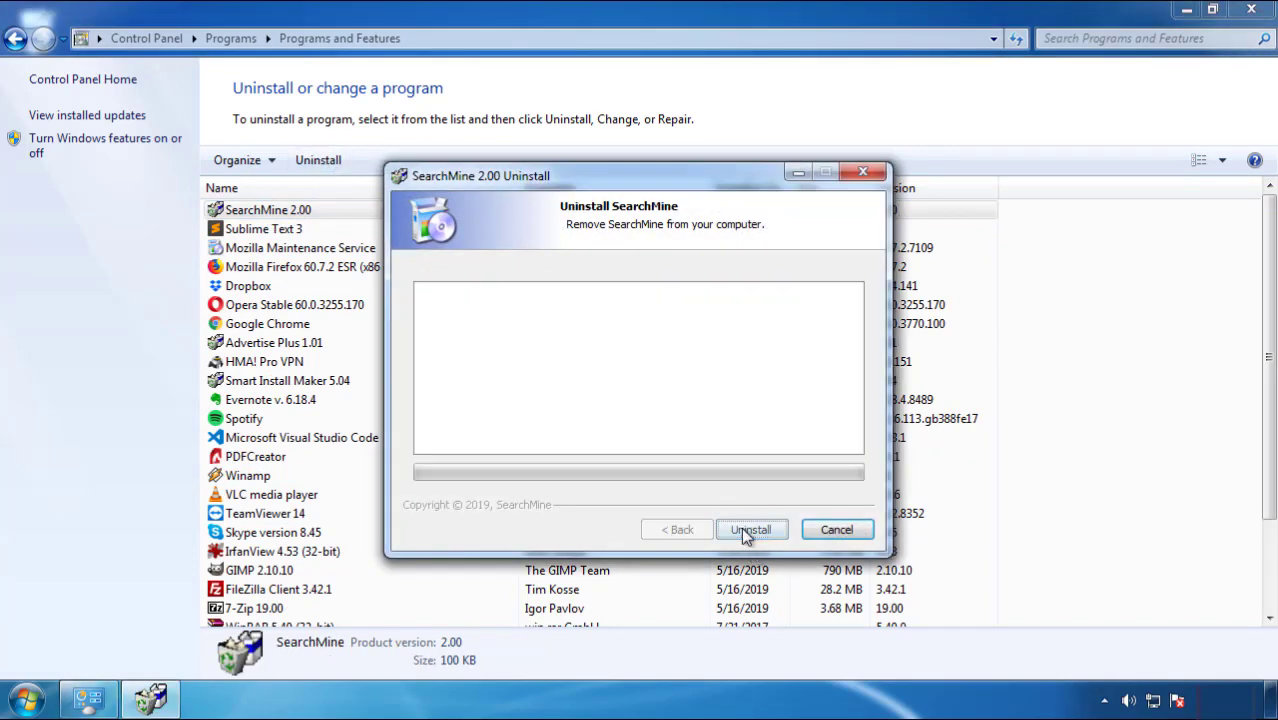
pyautogui.click(745, 529)
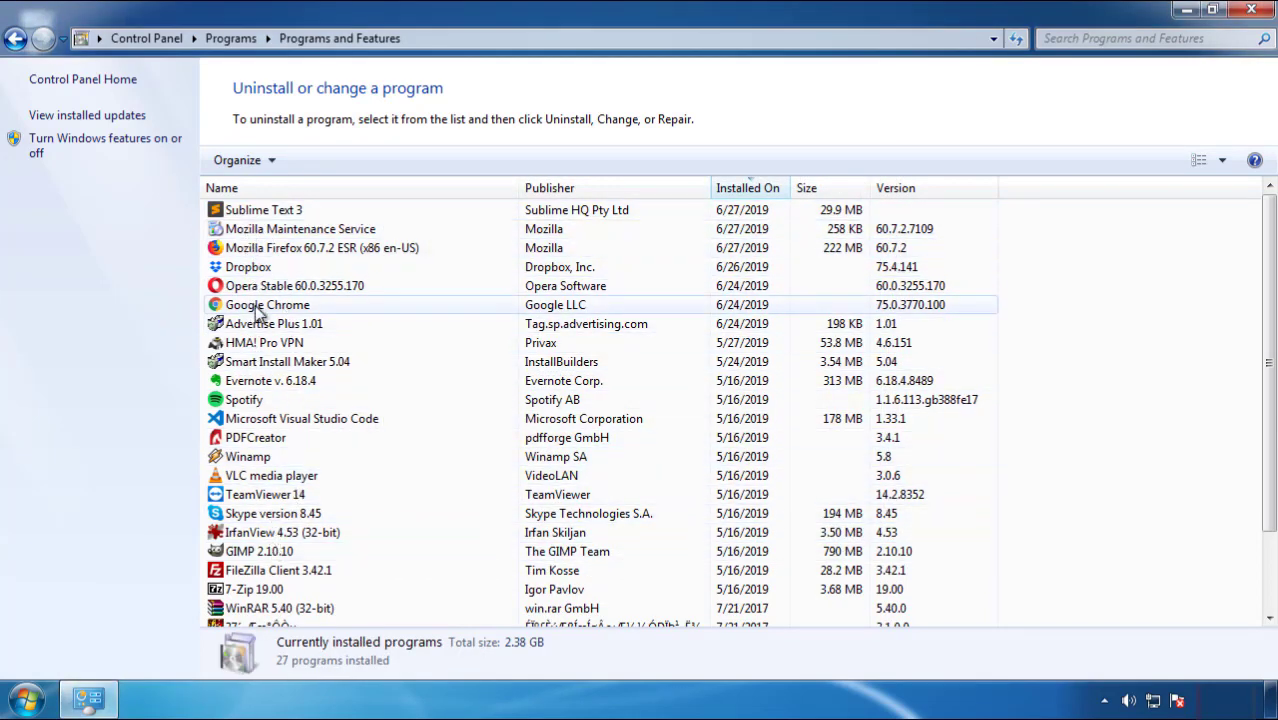
pyautogui.click(1252, 12)
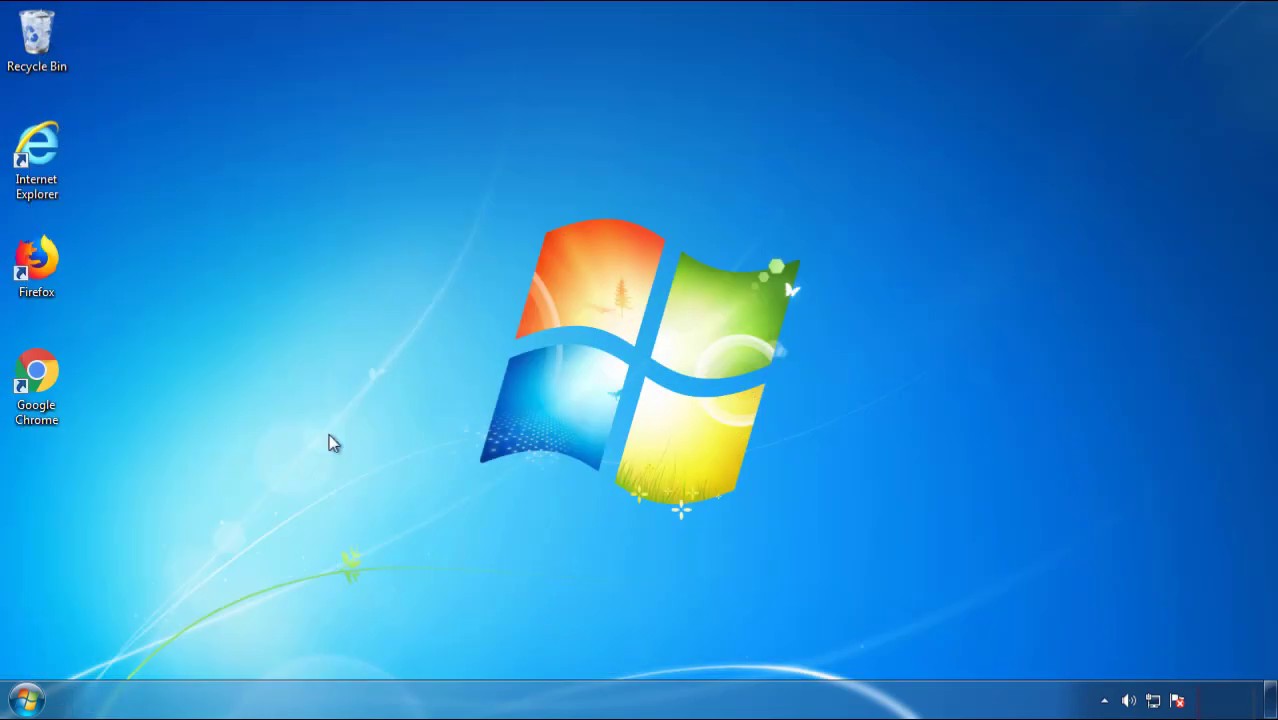
# - Restart the computer and choose Safe Mode from the Advanced Boot Options
pyautogui.click(22, 704)
pyautogui.click(345, 650)
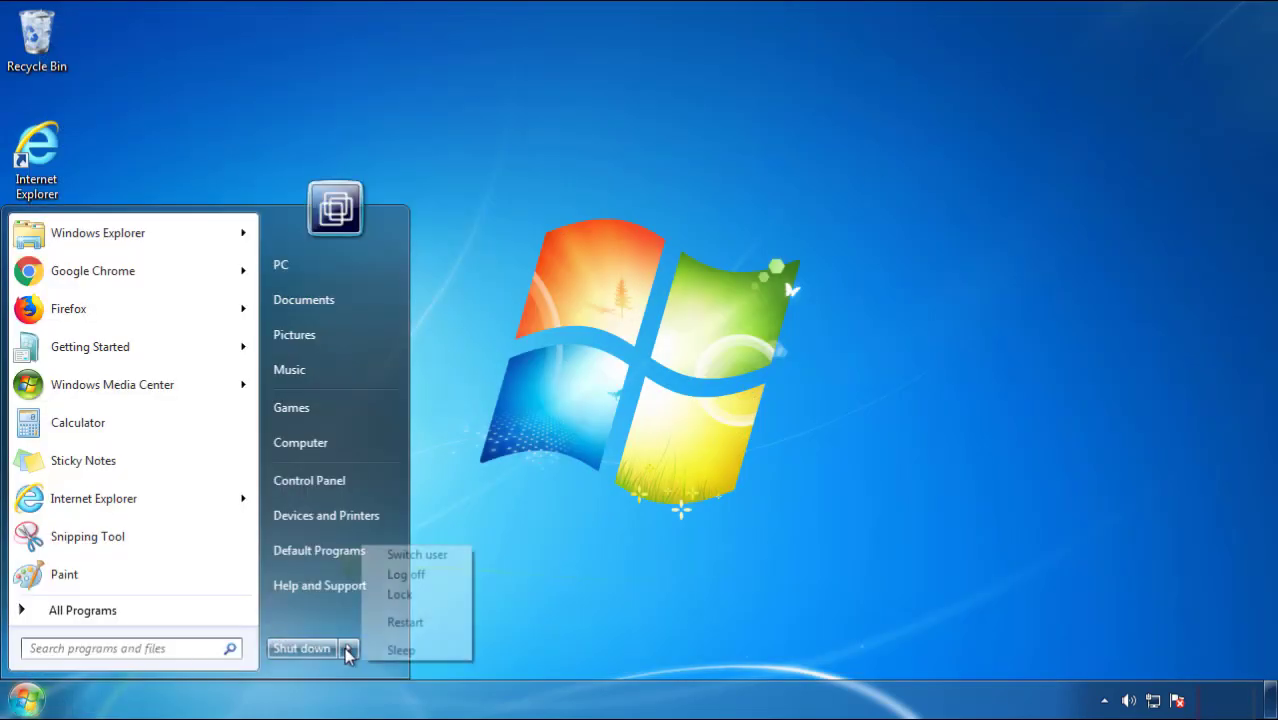
pyautogui.click(425, 632)
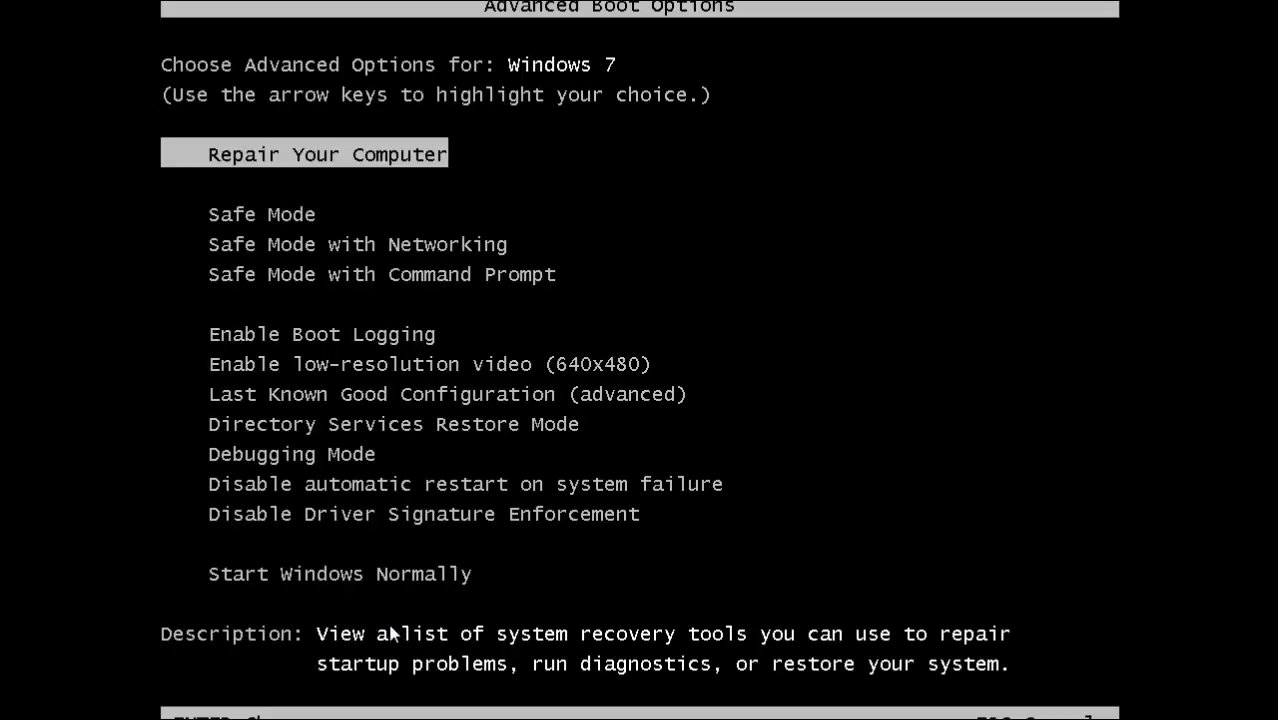
pyautogui.press('Down')
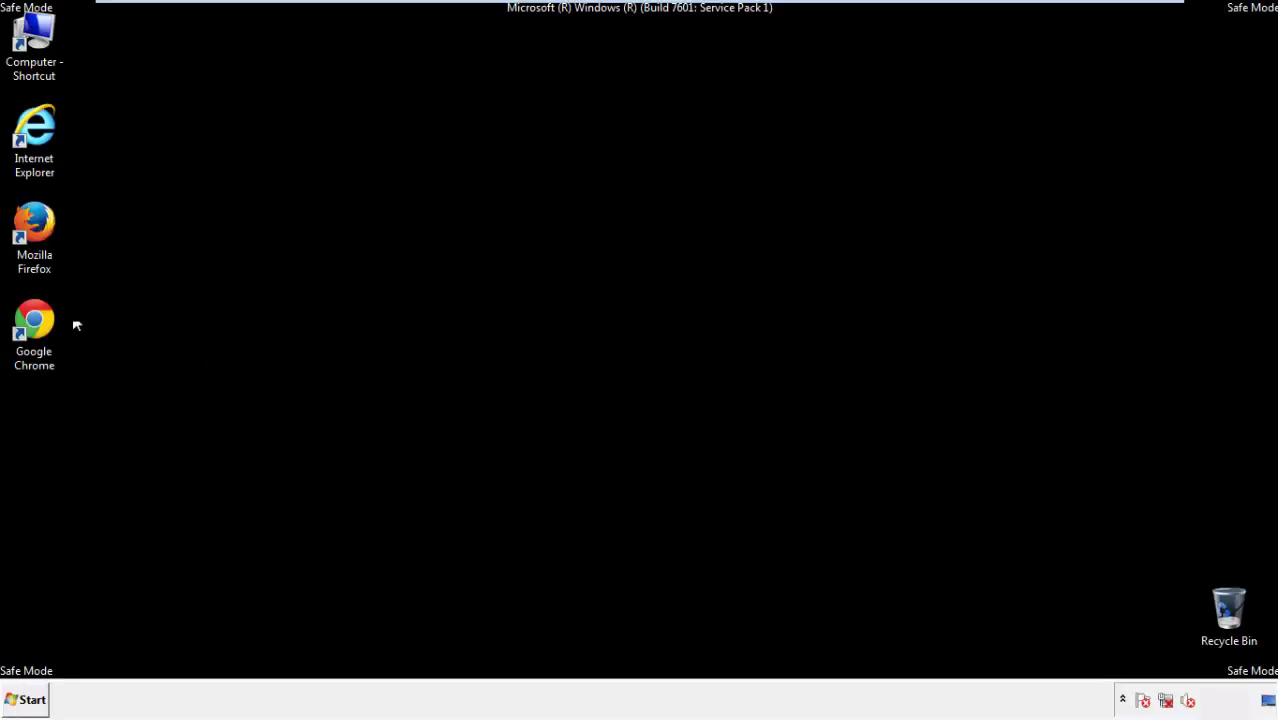
# - Launch Firefox, decline the default-browser prompt, and keep the menu bar visible
pyautogui.doubleClick(46, 232)
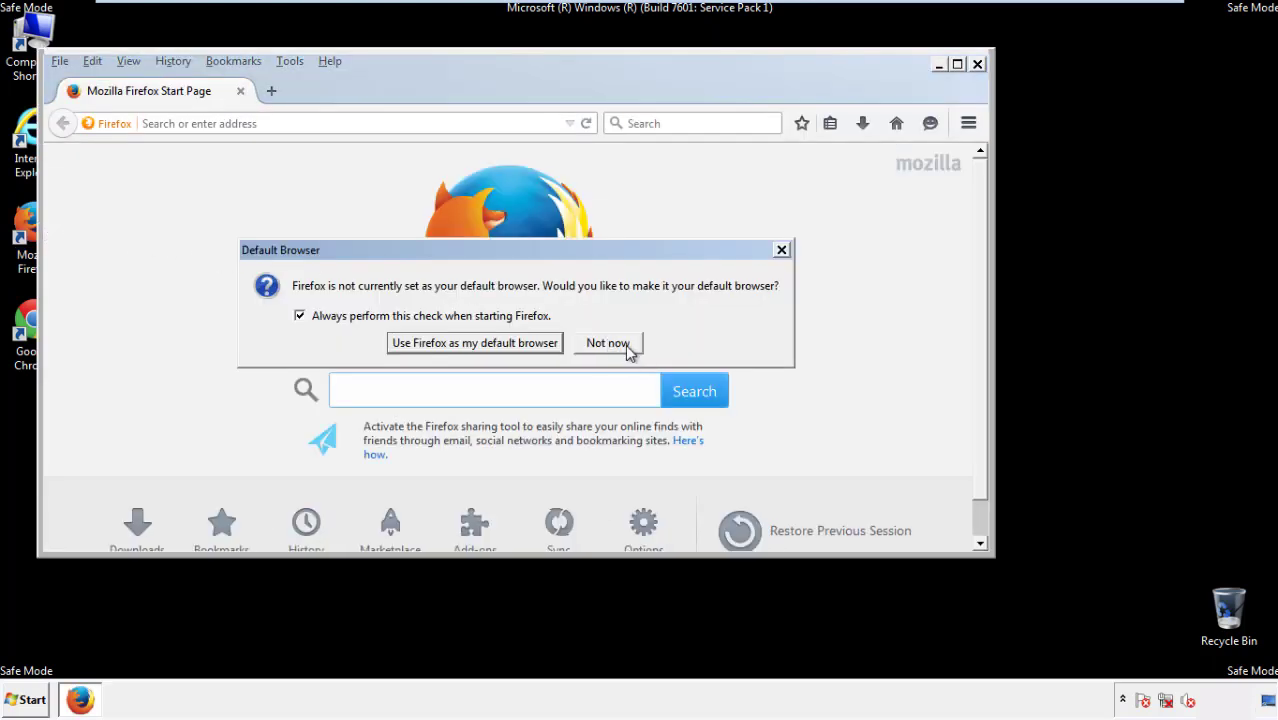
pyautogui.click(624, 343)
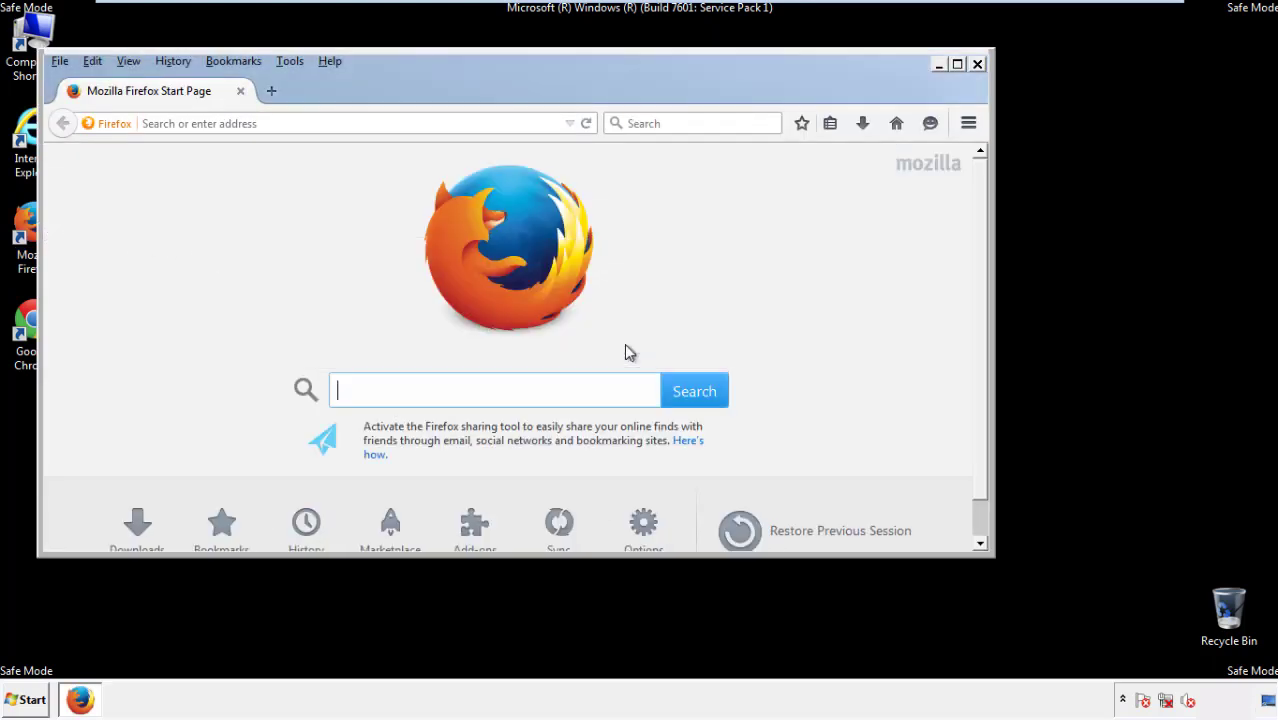
pyautogui.rightClick(393, 84)
pyautogui.click(434, 150)
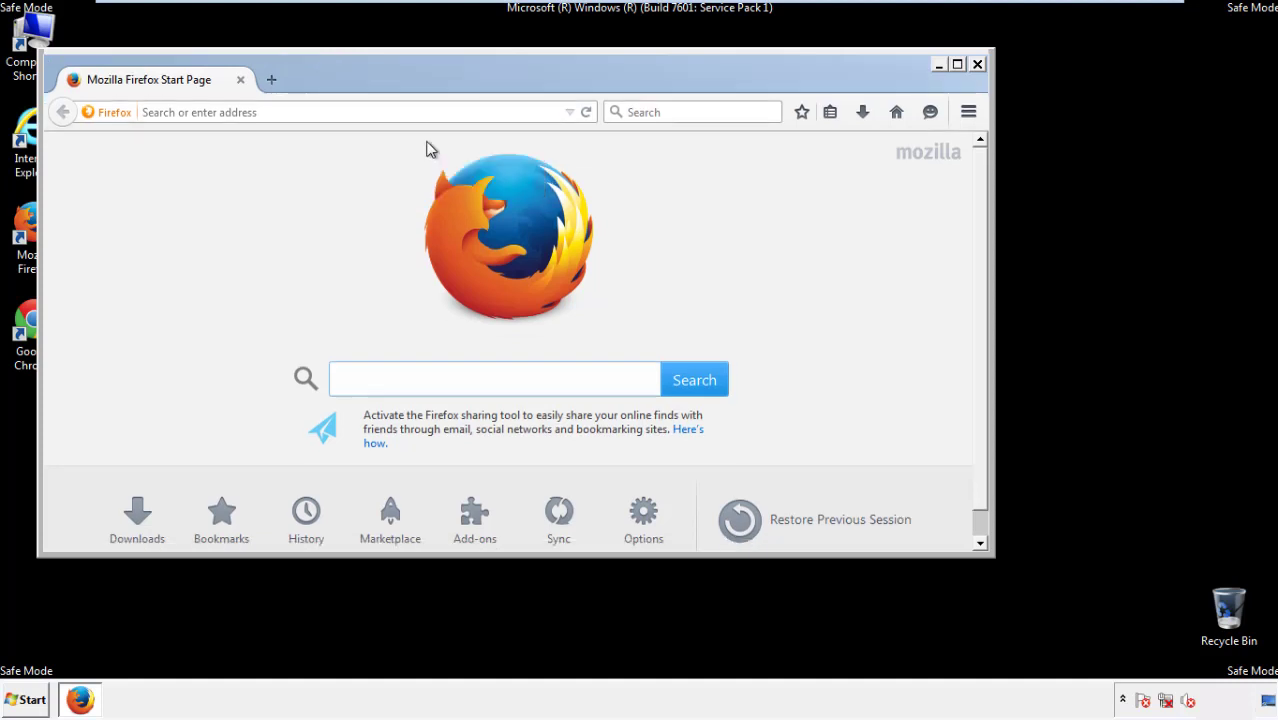
pyautogui.rightClick(401, 81)
pyautogui.click(417, 155)
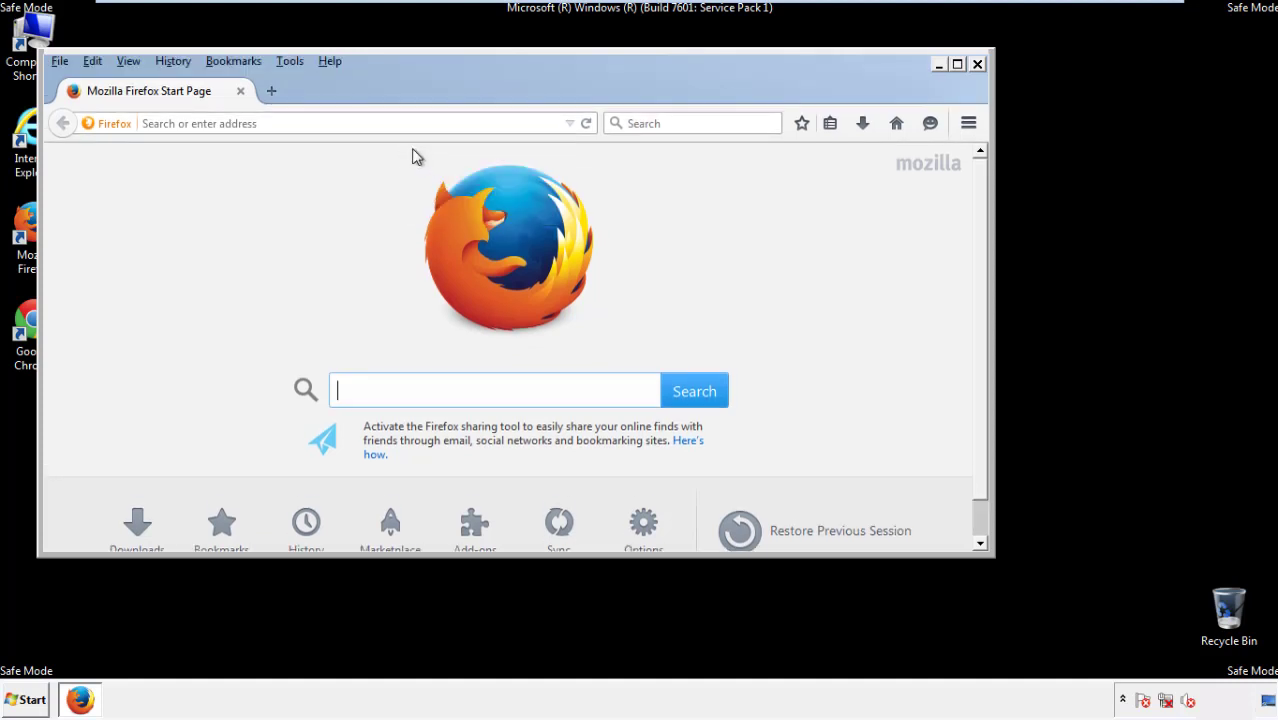
# - Clear all history, cookies, cache, logins, offline data and site preferences for Everything
pyautogui.click(178, 63)
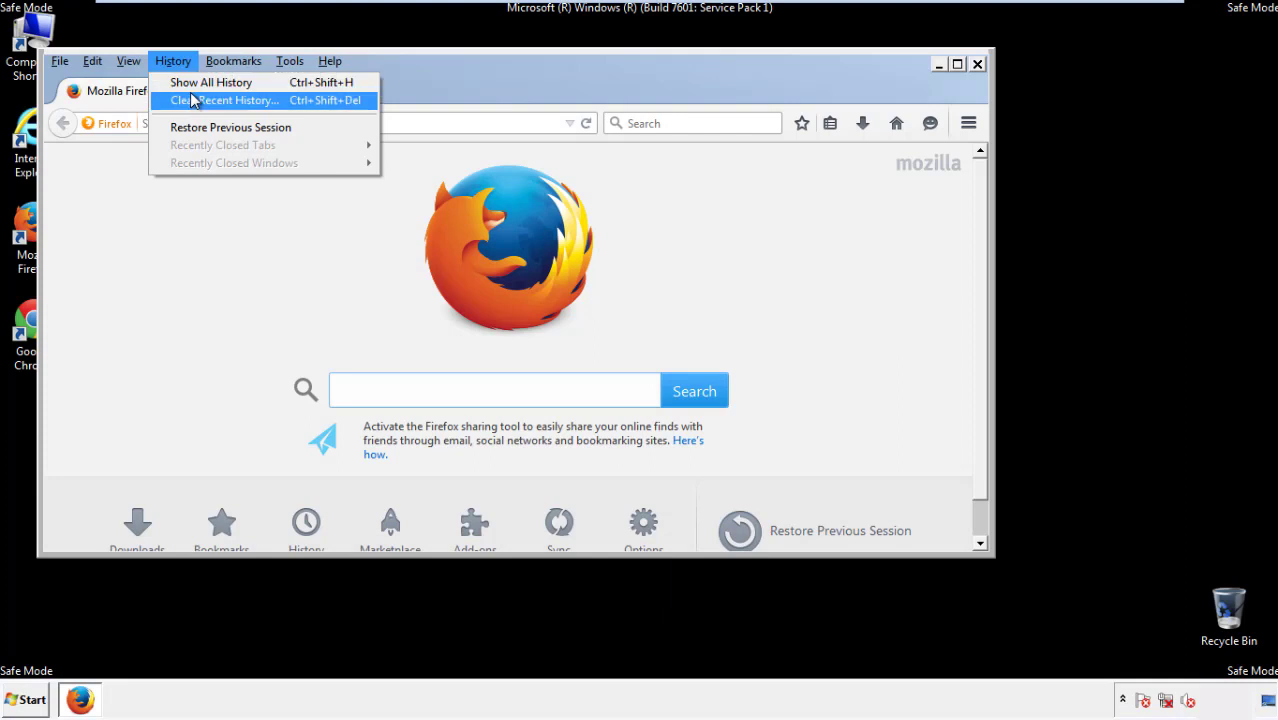
pyautogui.click(193, 100)
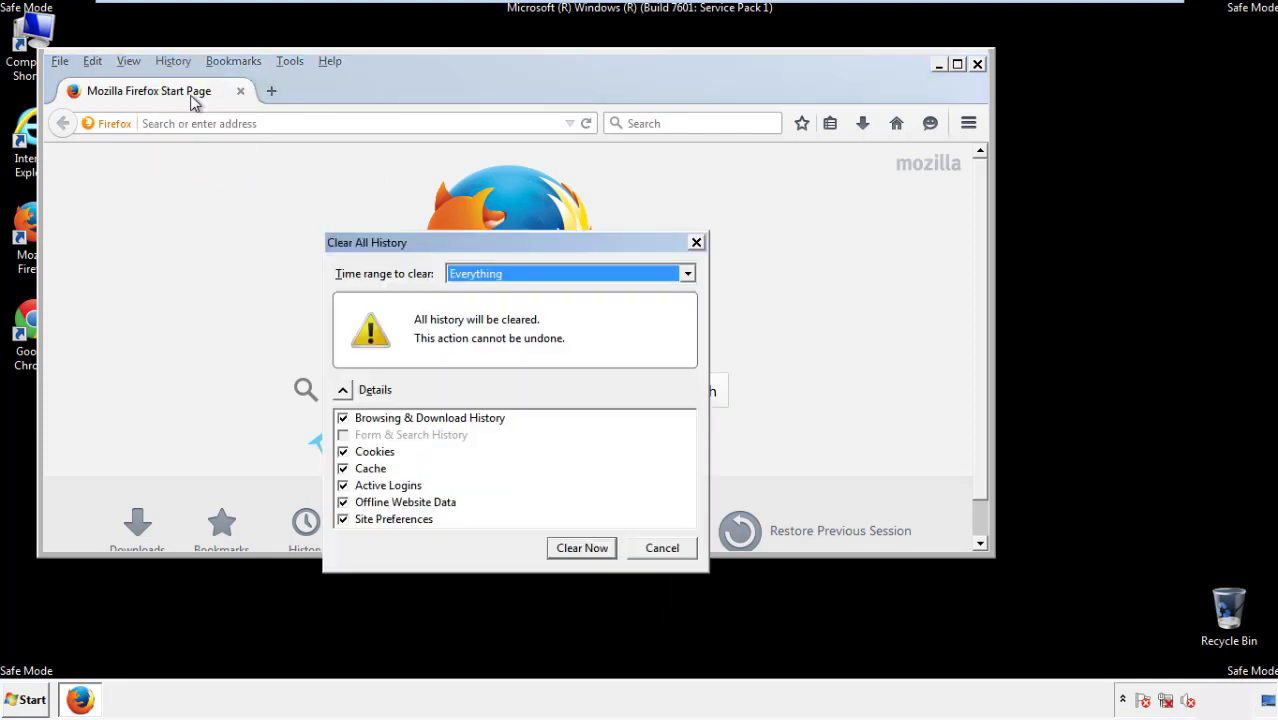
pyautogui.click(470, 275)
pyautogui.click(479, 375)
pyautogui.click(343, 502)
pyautogui.click(343, 502)
pyautogui.click(343, 520)
pyautogui.click(343, 520)
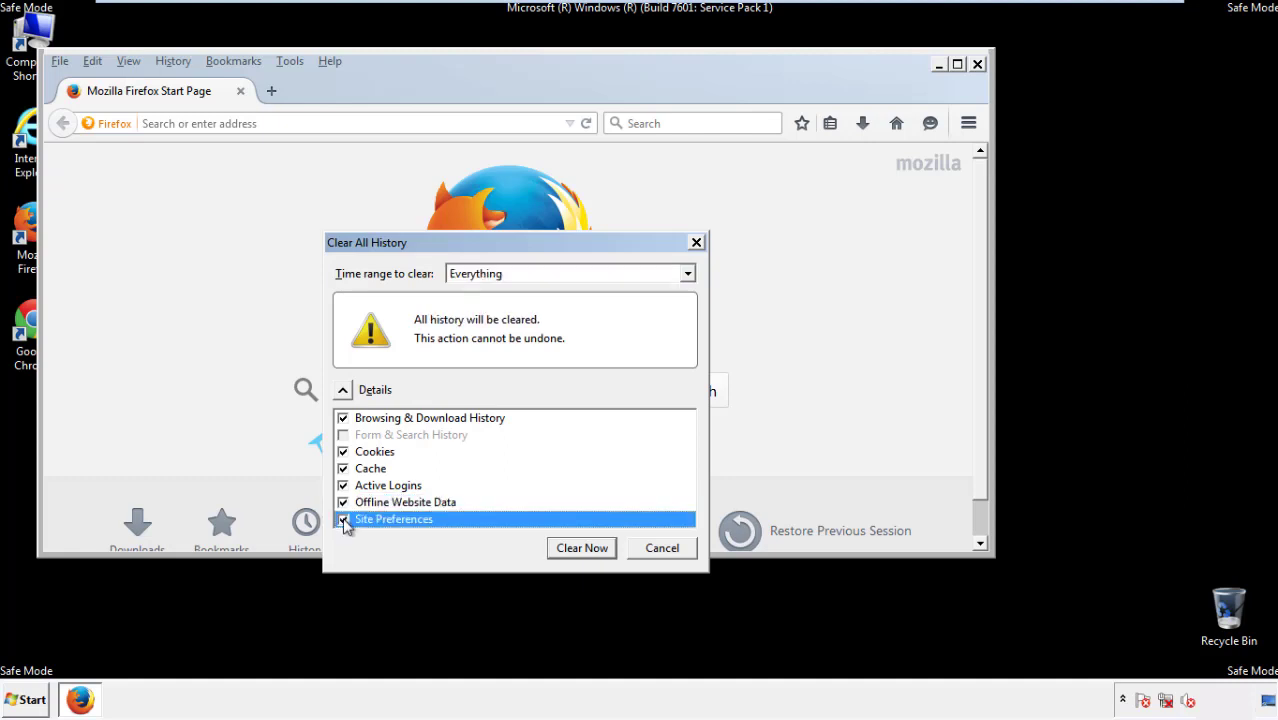
pyautogui.click(581, 550)
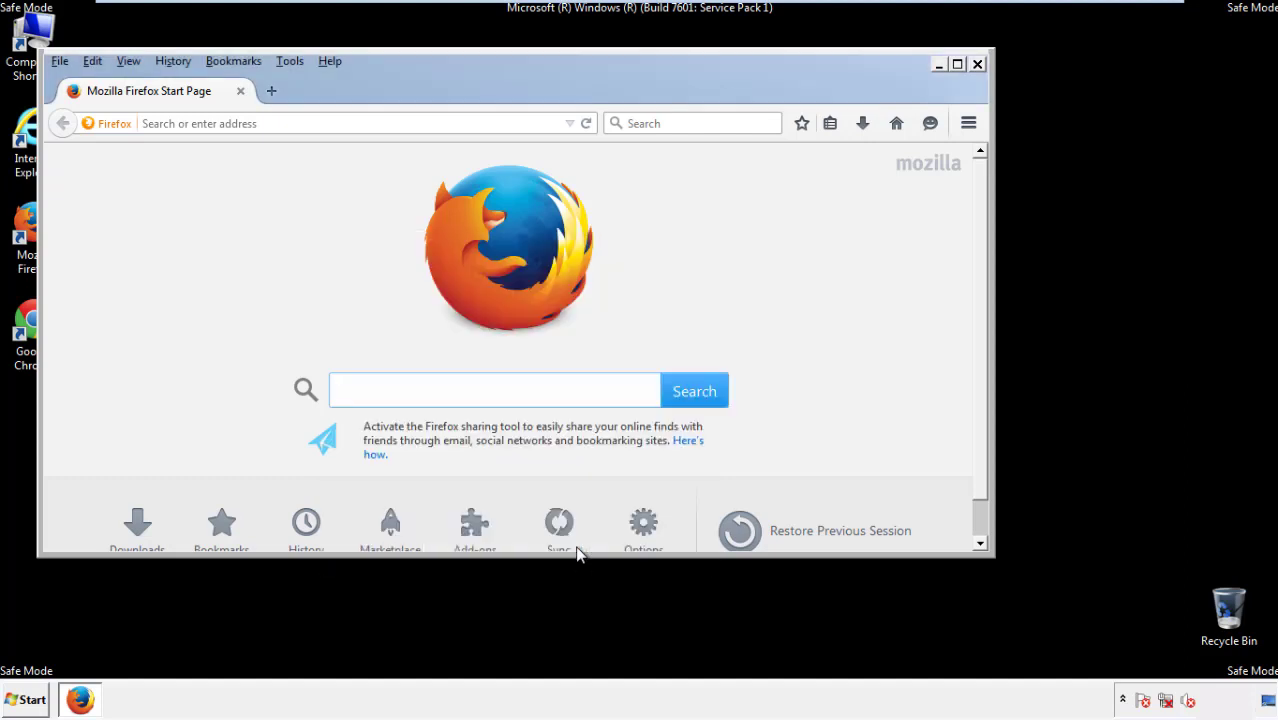
# - Refresh Firefox from Troubleshooting Information, decline the default-browser prompt, and close Firefox
pyautogui.click(329, 61)
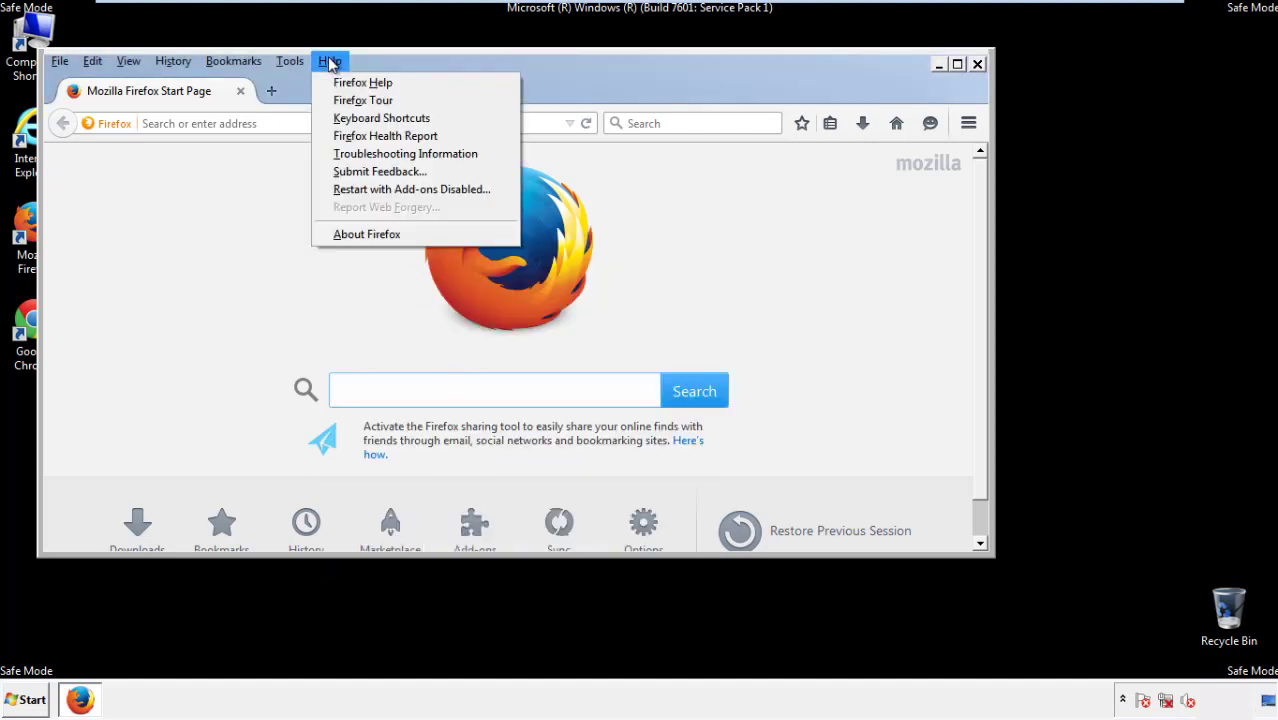
pyautogui.click(370, 153)
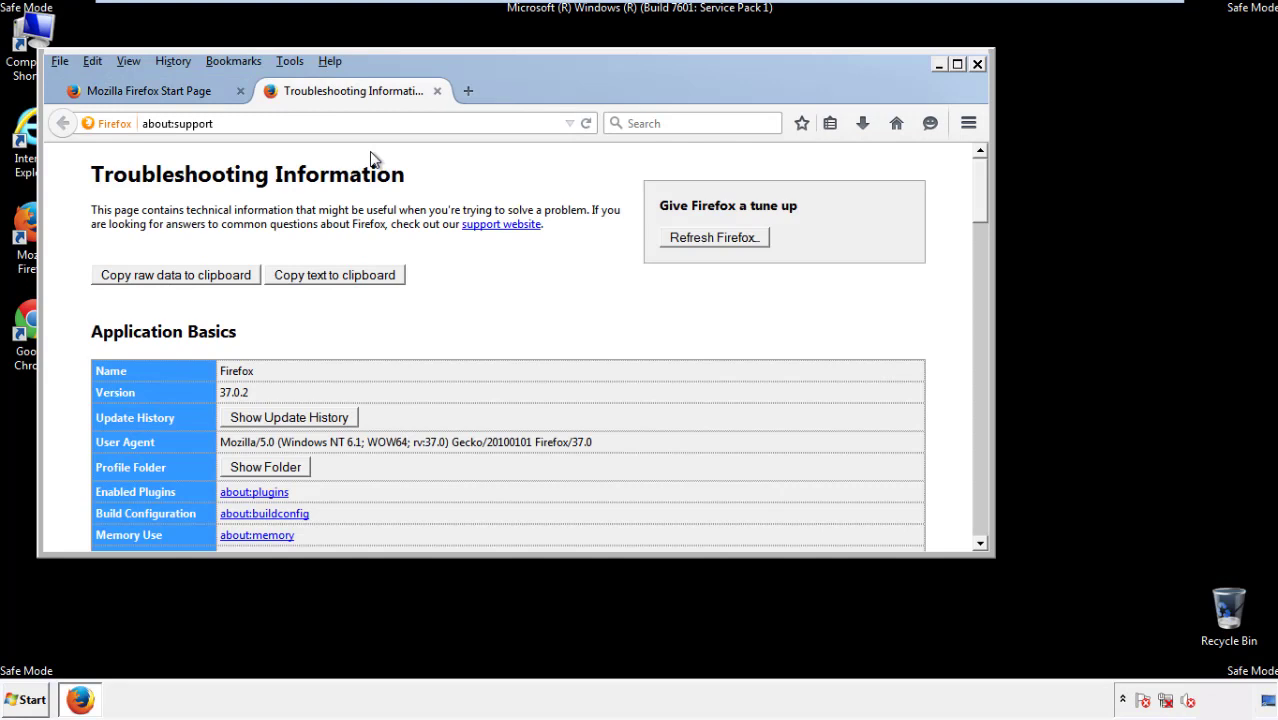
pyautogui.click(742, 243)
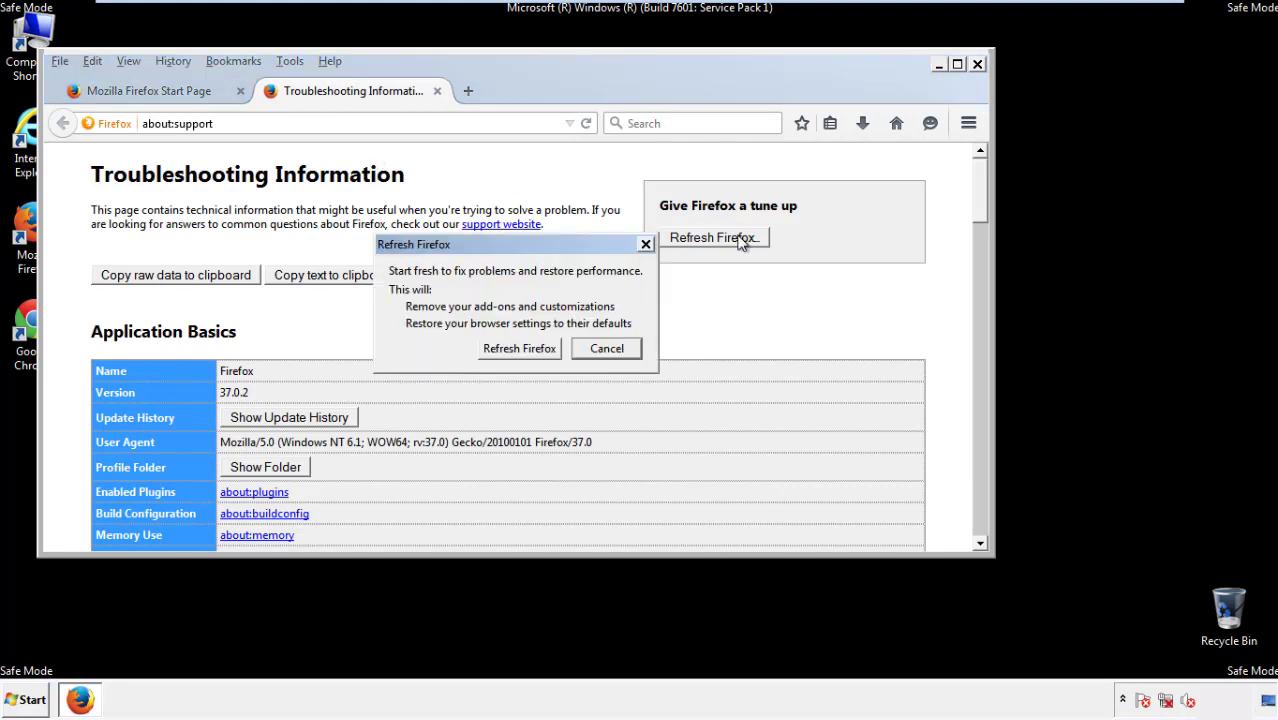
pyautogui.click(519, 348)
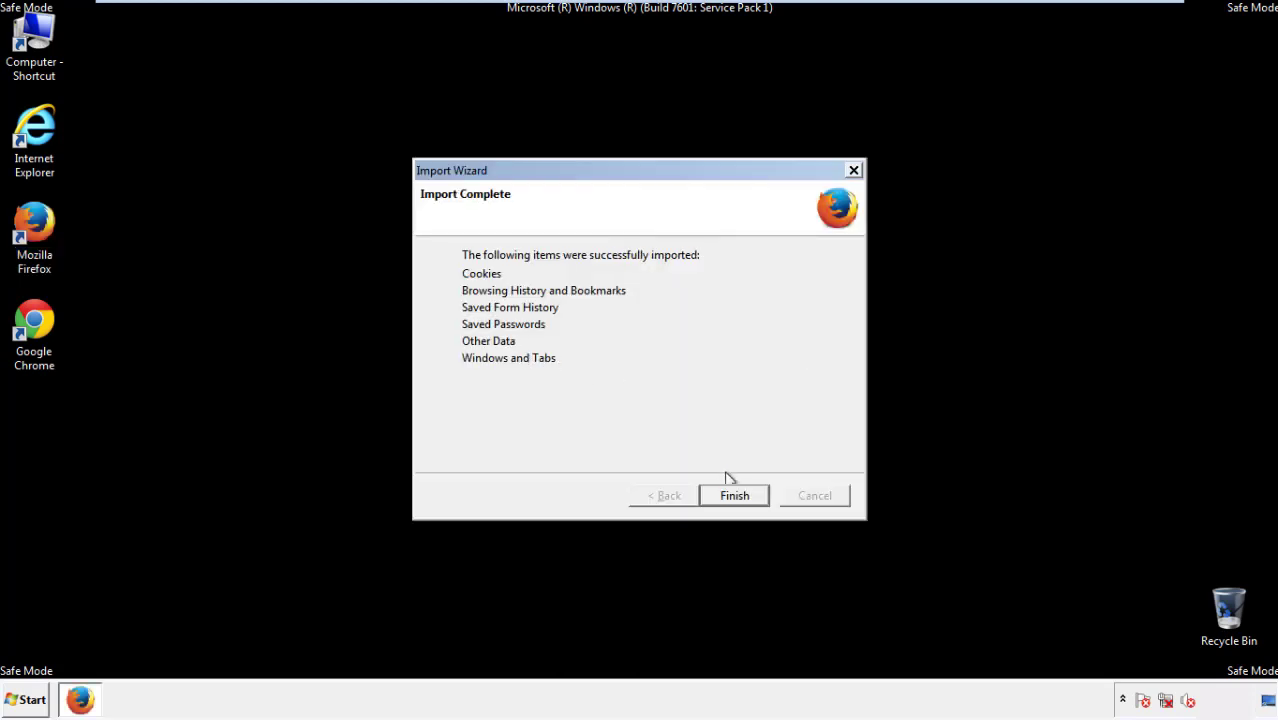
pyautogui.click(735, 497)
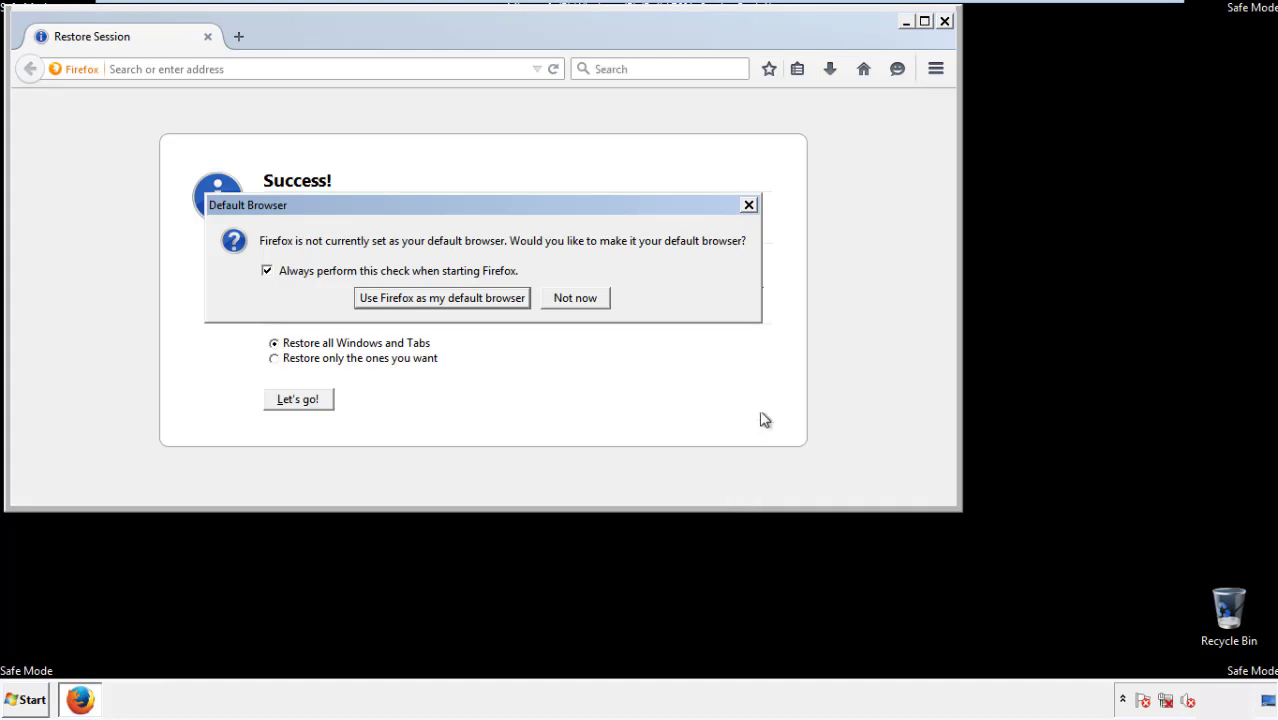
pyautogui.click(578, 300)
pyautogui.click(944, 20)
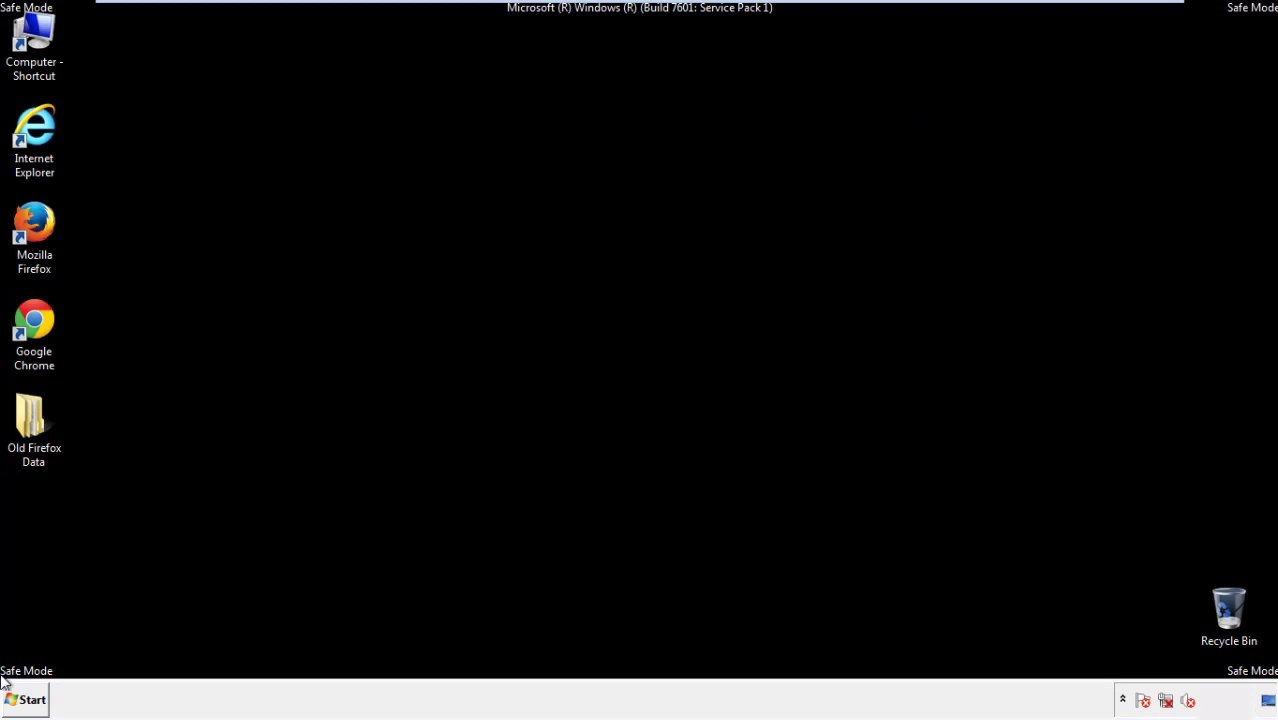
pyautogui.click(31, 318)
# - Launch Chrome, dismiss its default-browser bar, and open Clear browsing data from Settings' History page
pyautogui.doubleClick(31, 318)
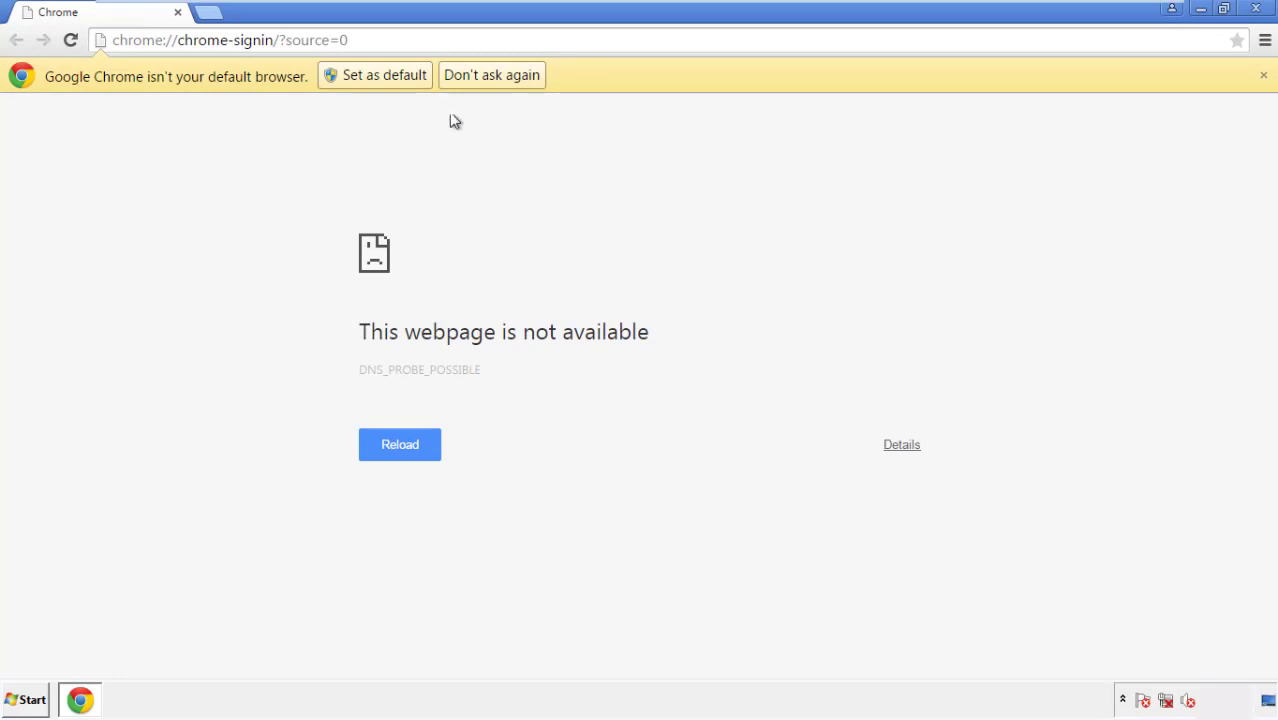
pyautogui.click(491, 76)
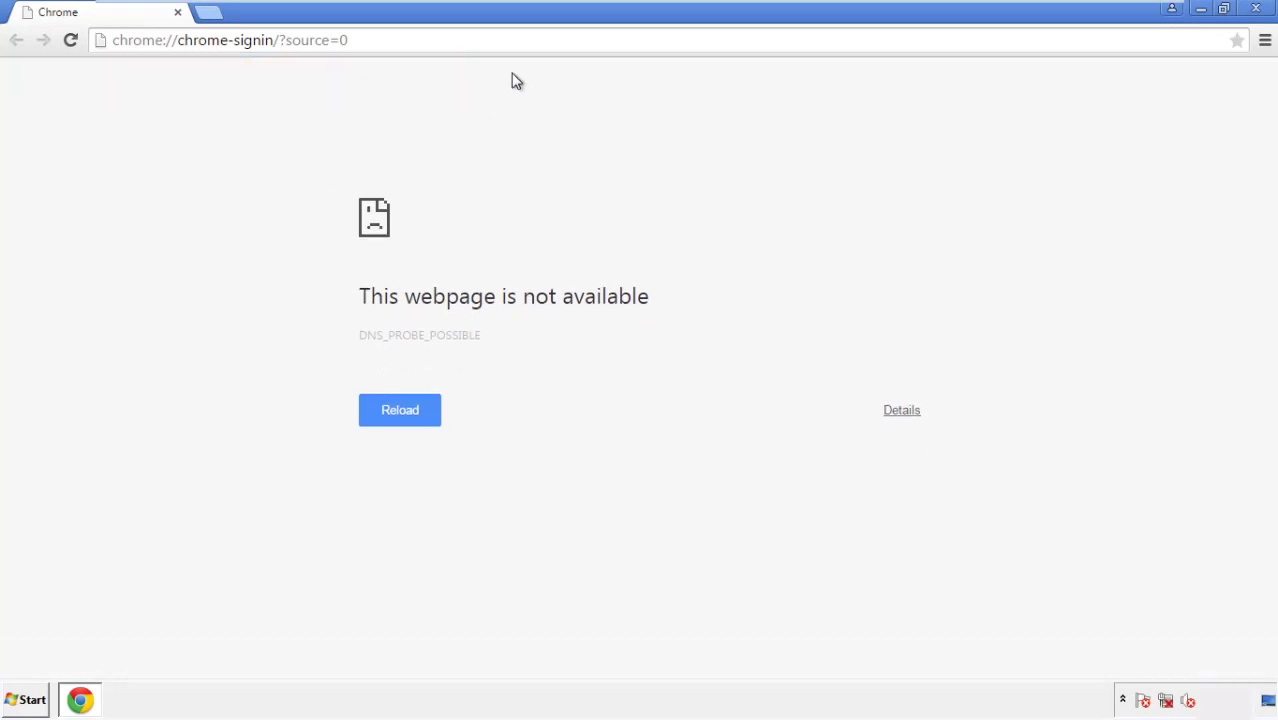
pyautogui.click(1265, 42)
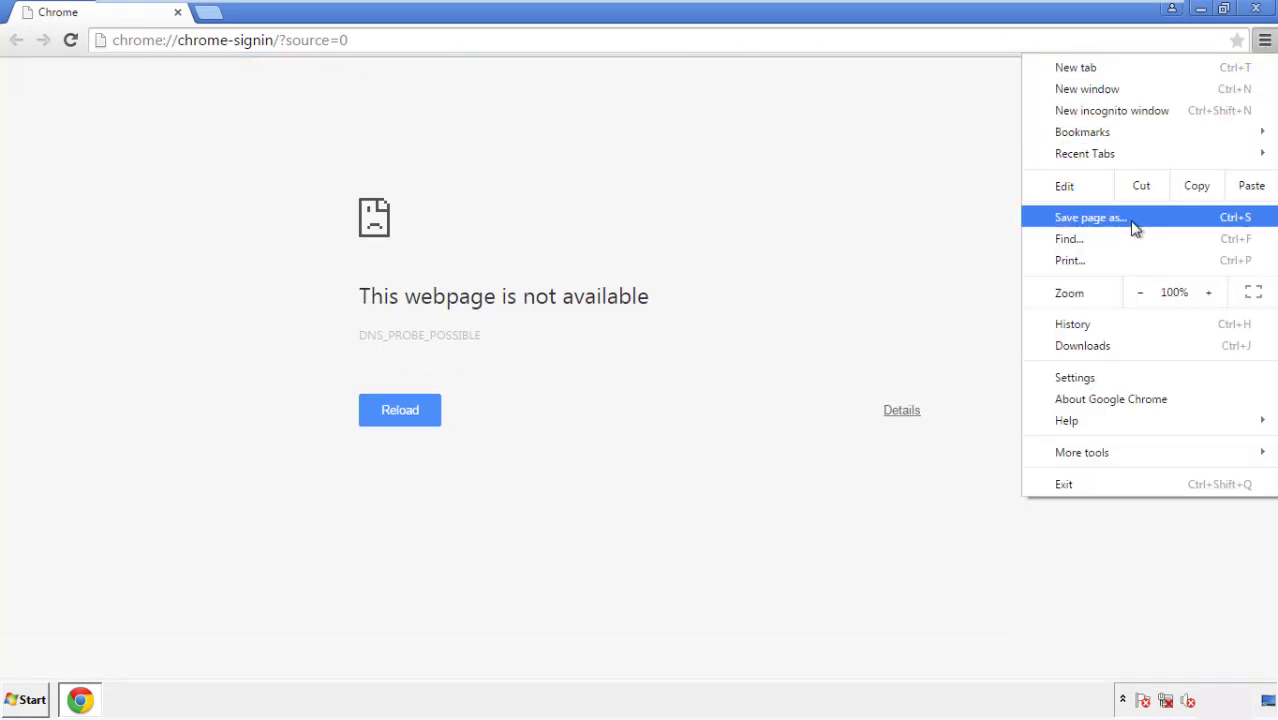
pyautogui.click(1079, 378)
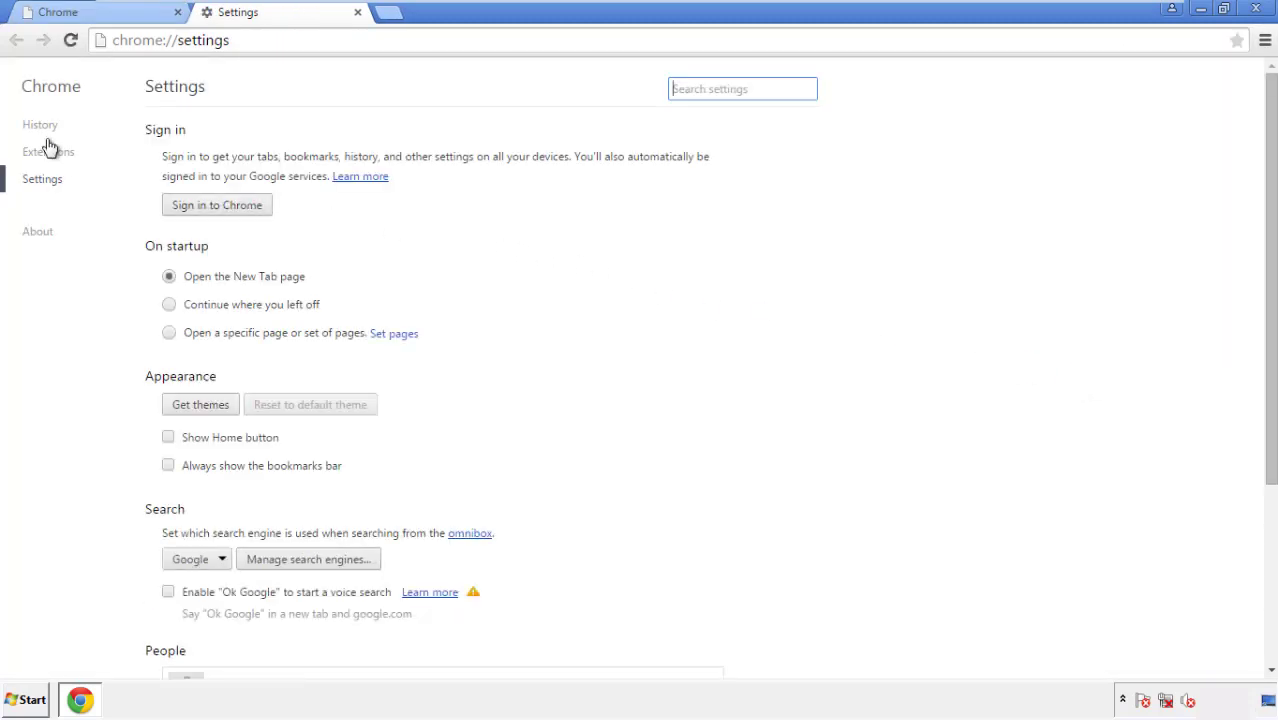
pyautogui.click(46, 129)
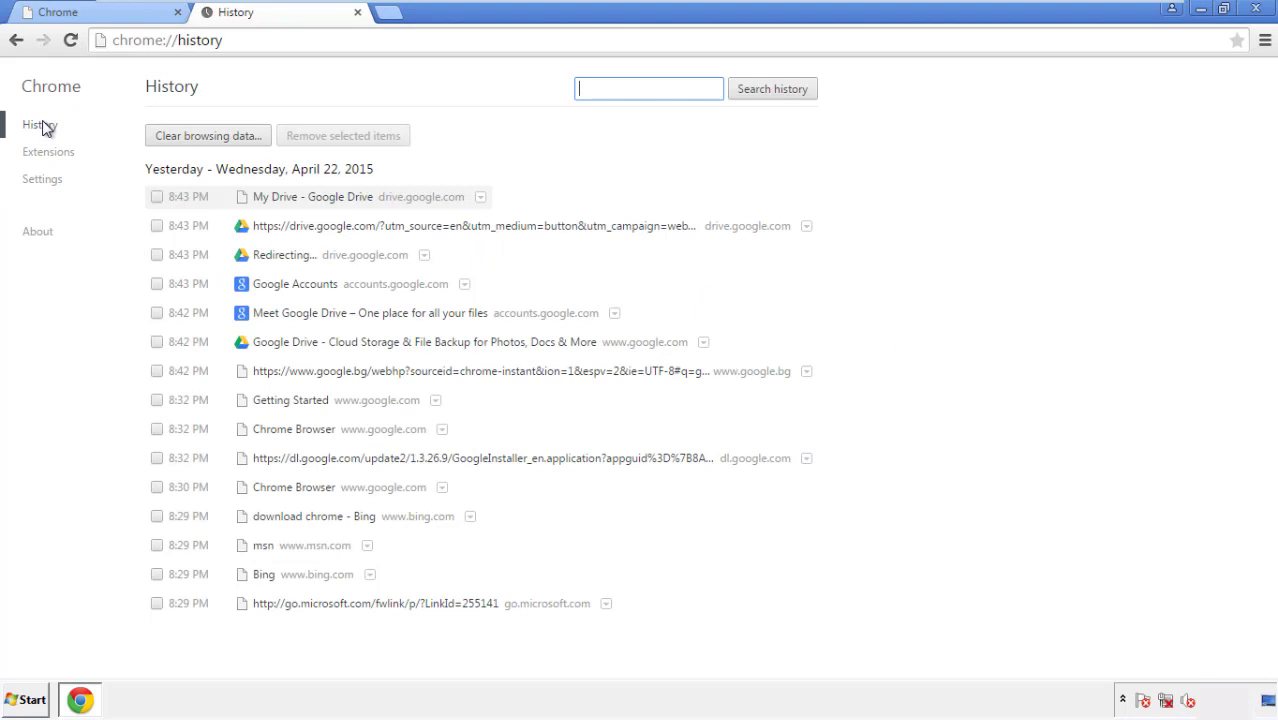
pyautogui.click(192, 140)
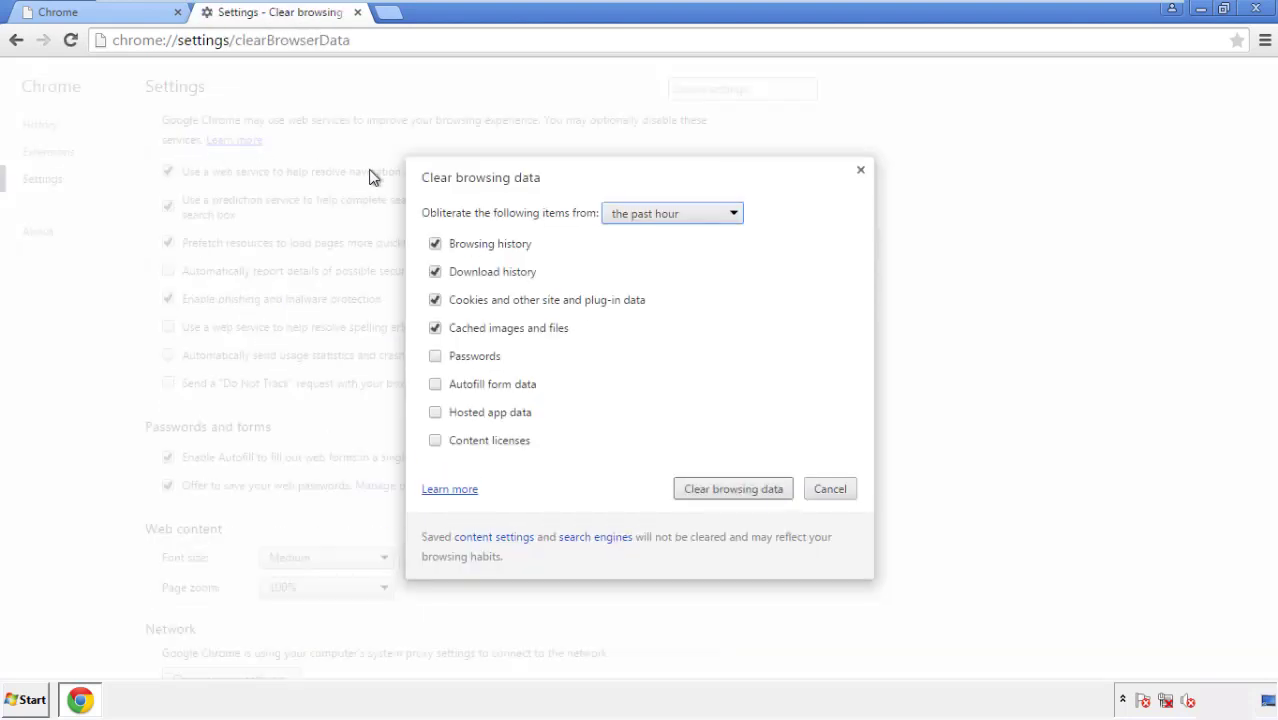
# - Clear Chrome's browsing data from the beginning of time, including autofill form data
pyautogui.click(643, 216)
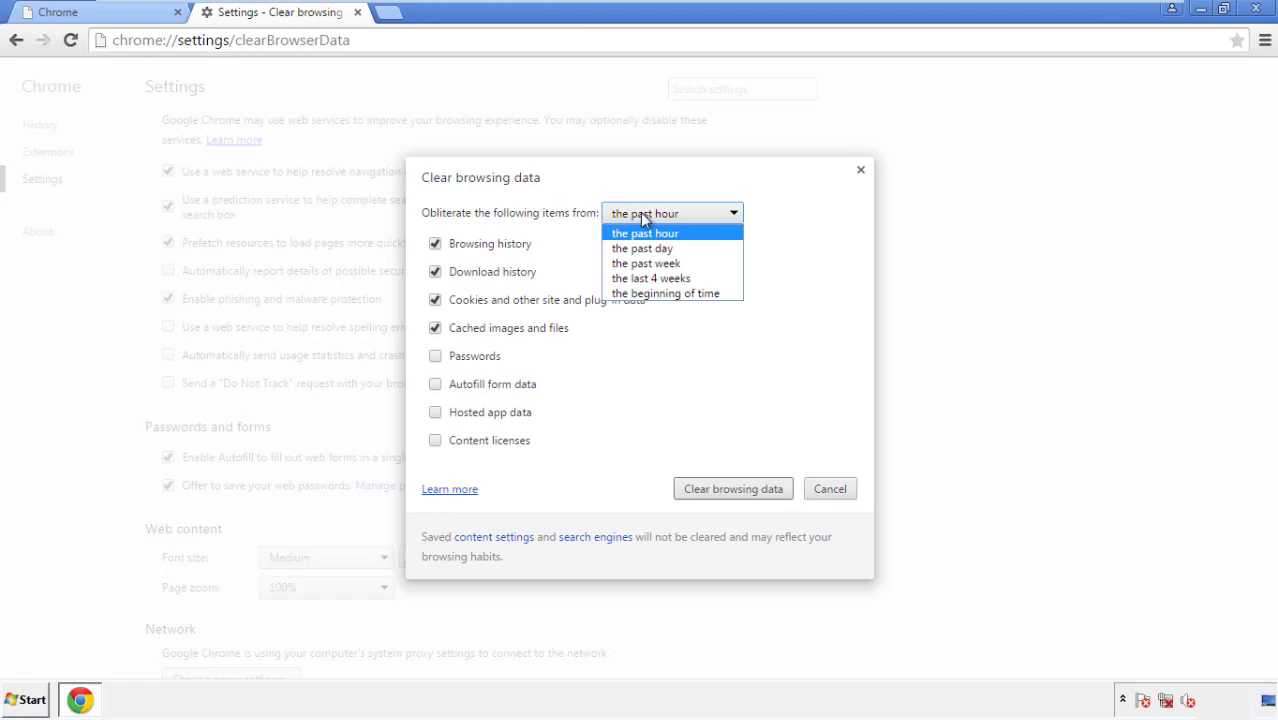
pyautogui.click(638, 295)
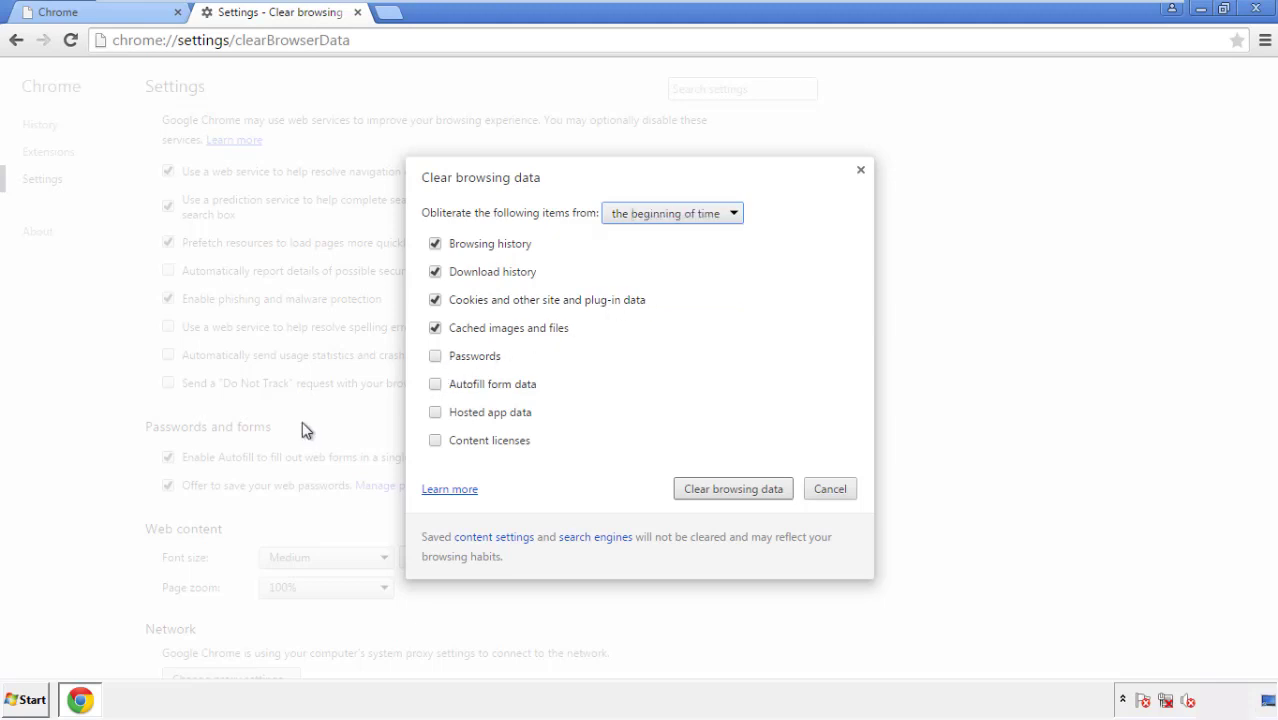
pyautogui.click(436, 387)
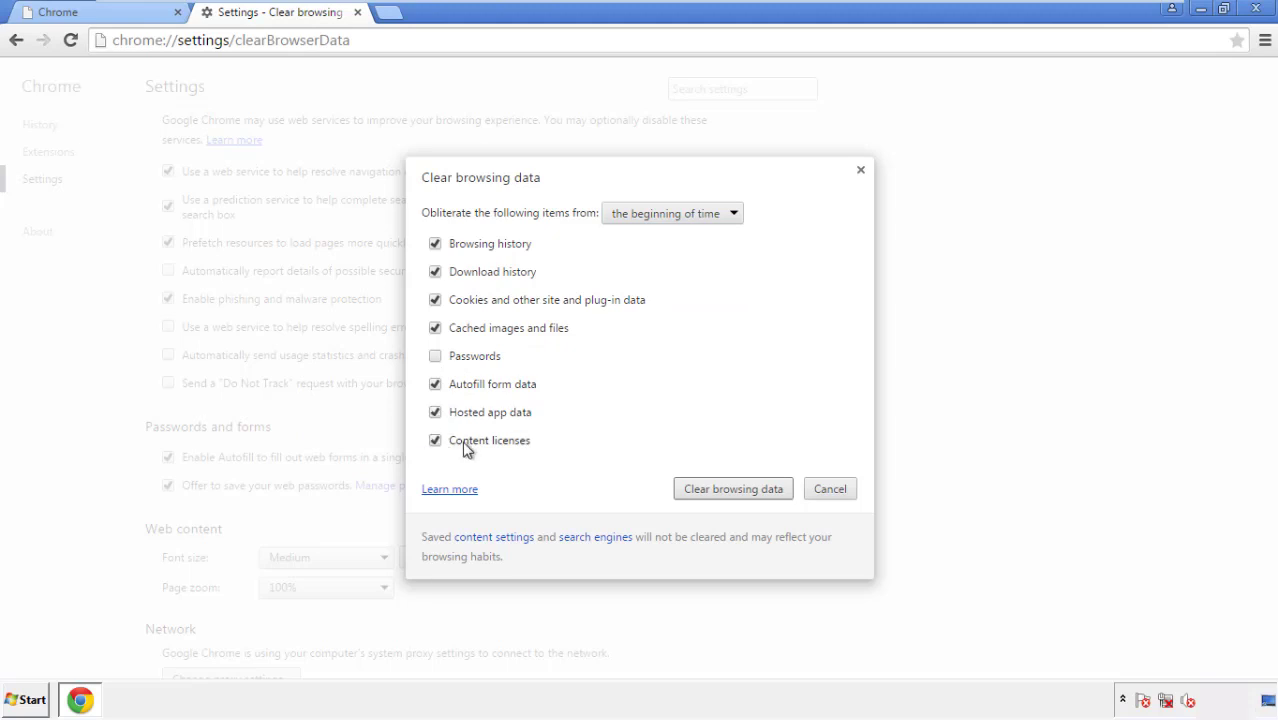
pyautogui.click(715, 491)
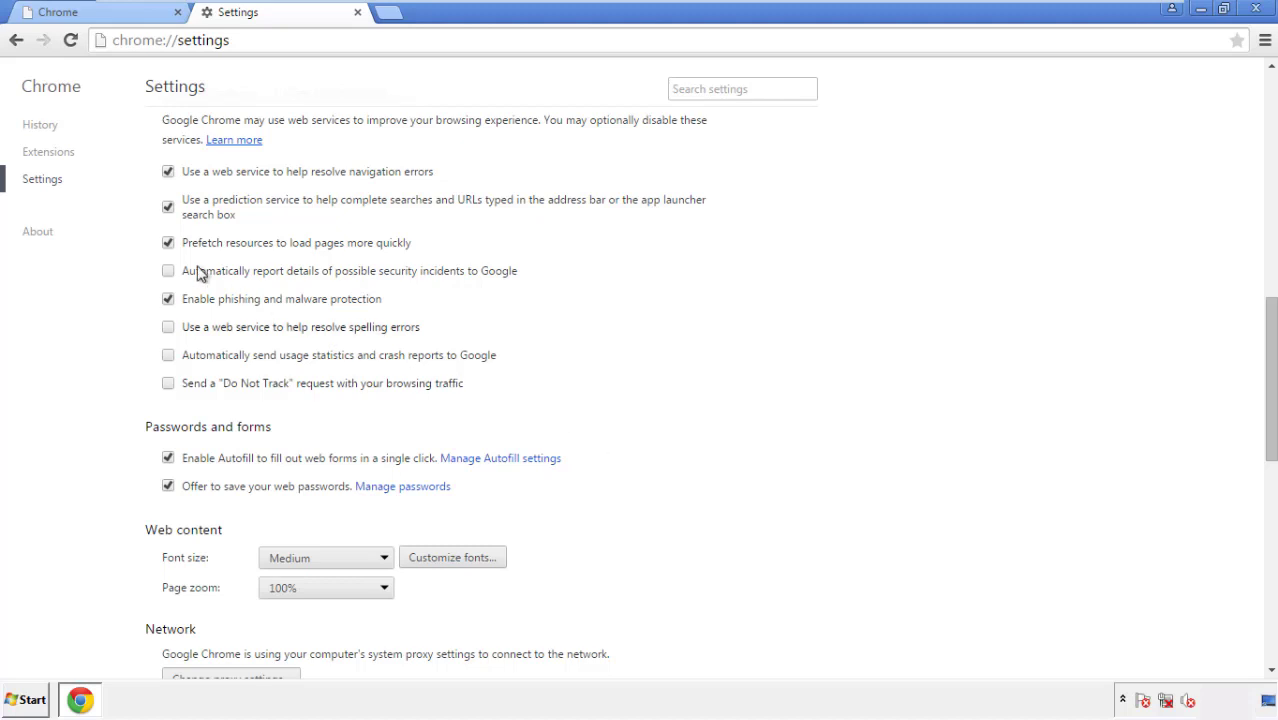
# - Reset Chrome's settings to their defaults and close the browser
pyautogui.moveTo(1270, 318); pyautogui.dragTo(1264, 557)
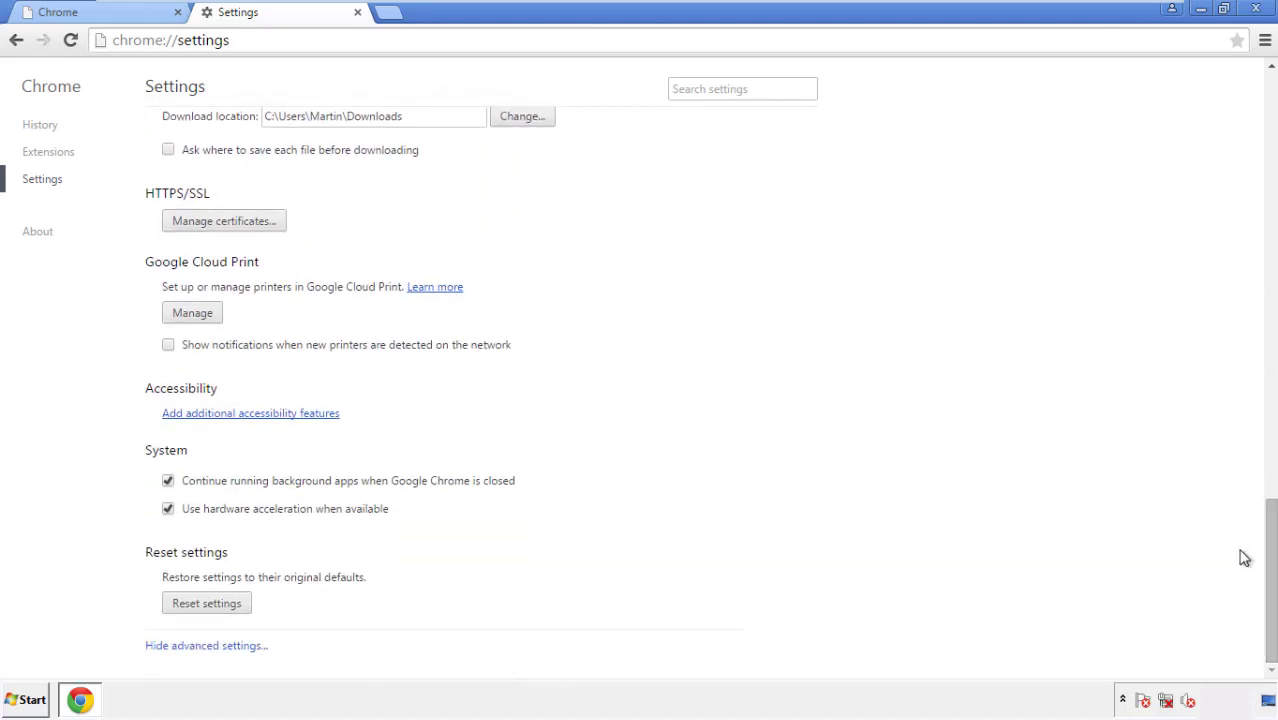
pyautogui.click(240, 606)
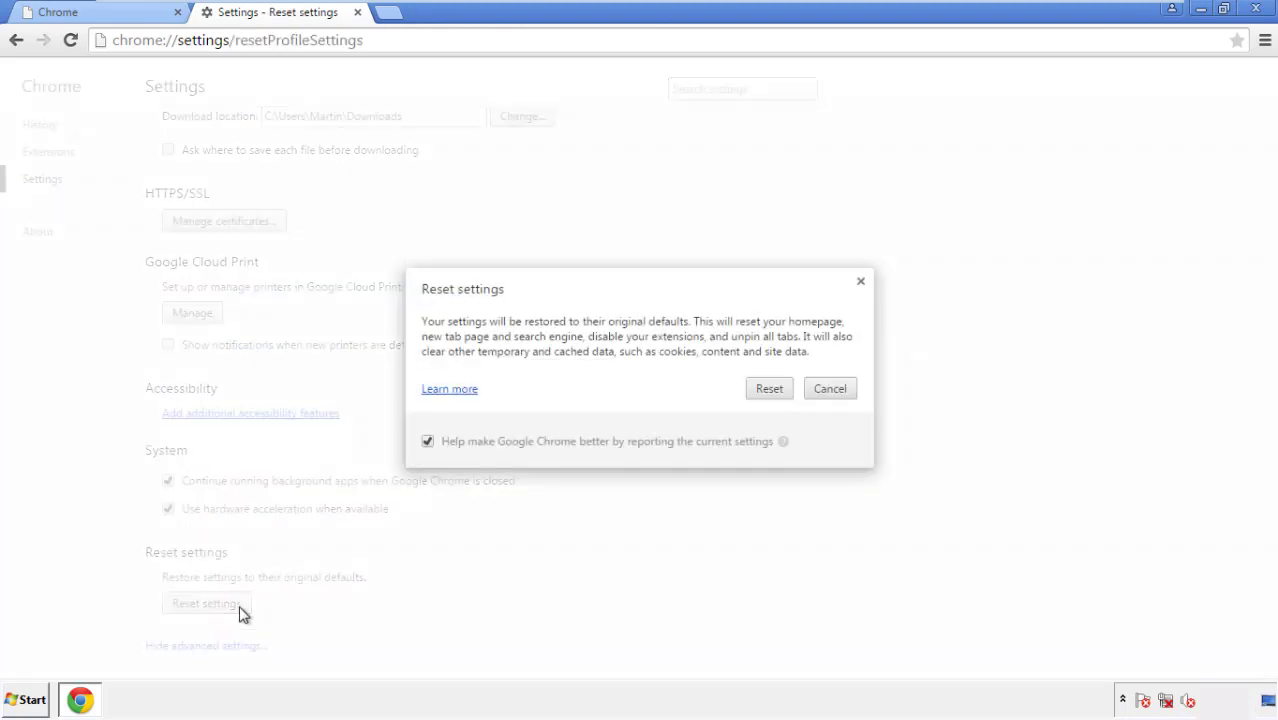
pyautogui.click(770, 389)
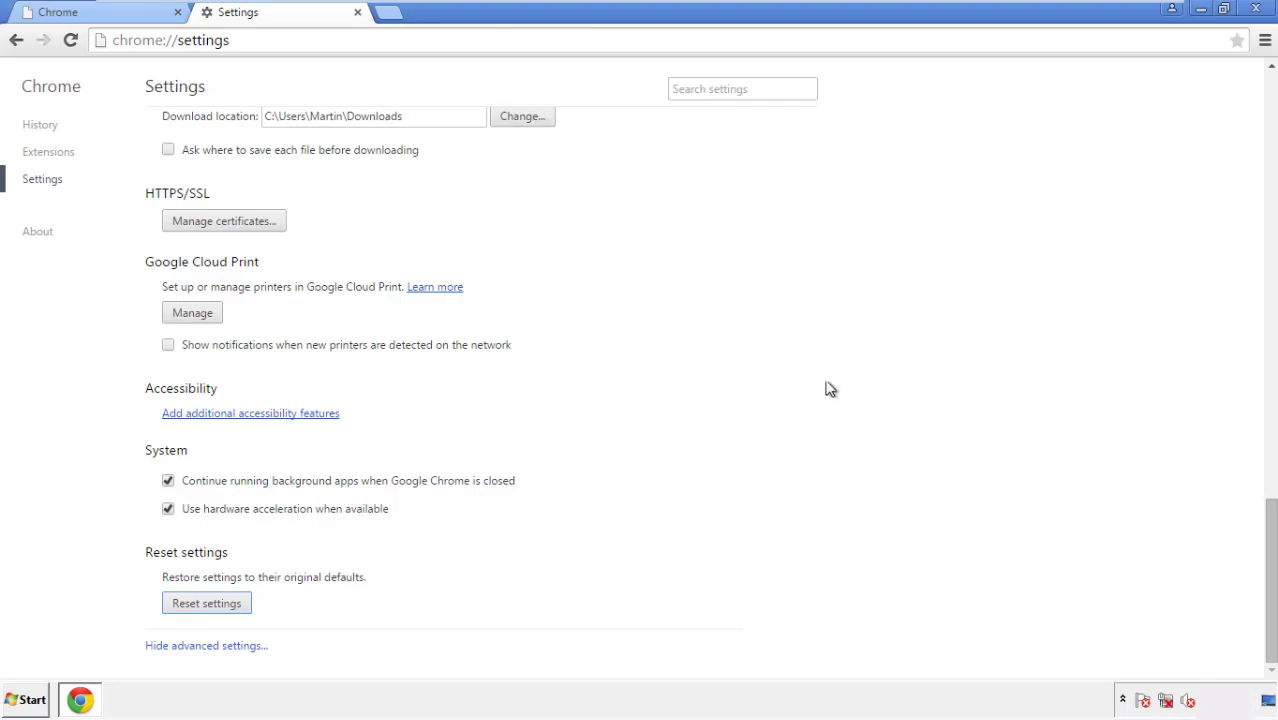
pyautogui.click(1255, 8)
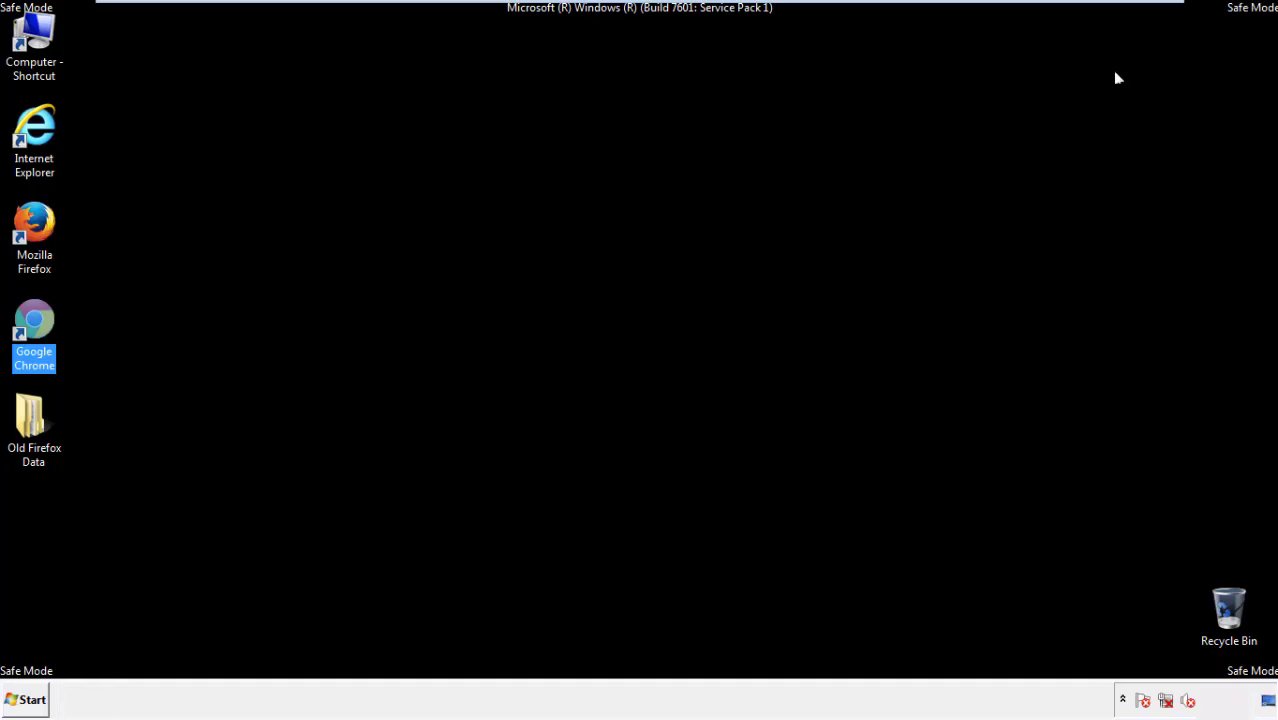
# - Remove the Search Mine extension in Firefox's Add-ons Manager, then close Firefox
pyautogui.click(690, 323)
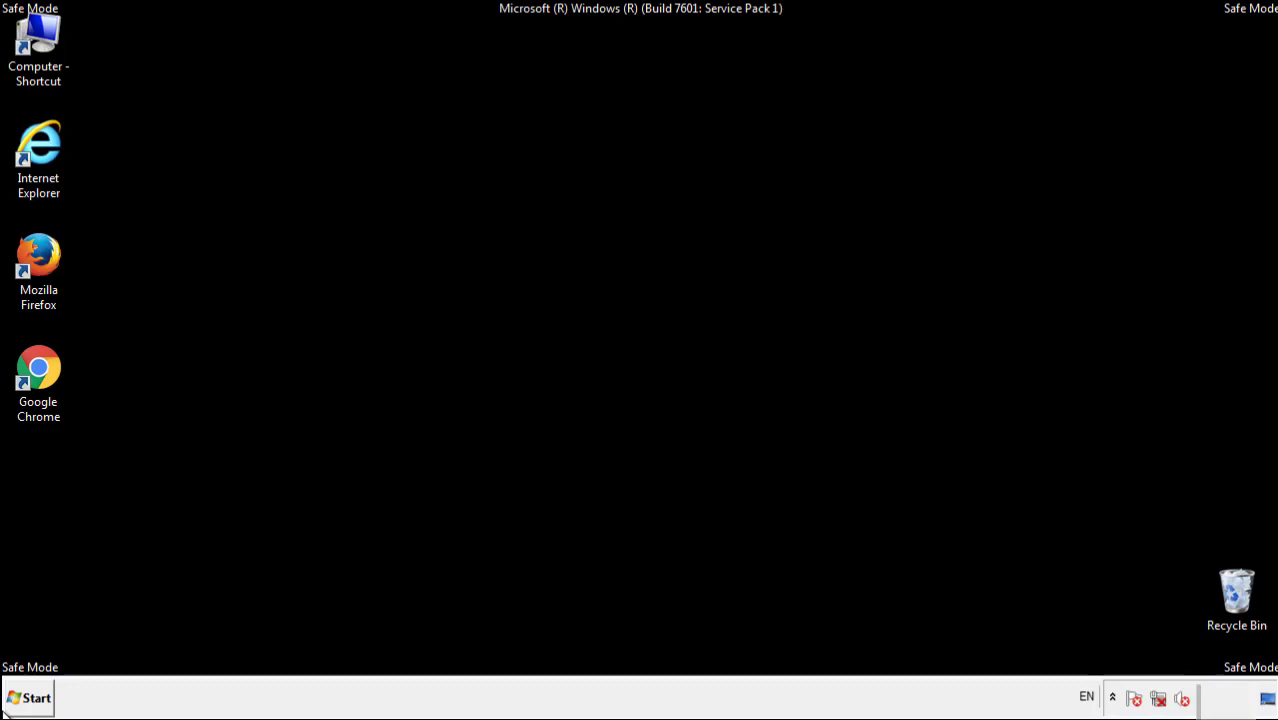
pyautogui.doubleClick(49, 248)
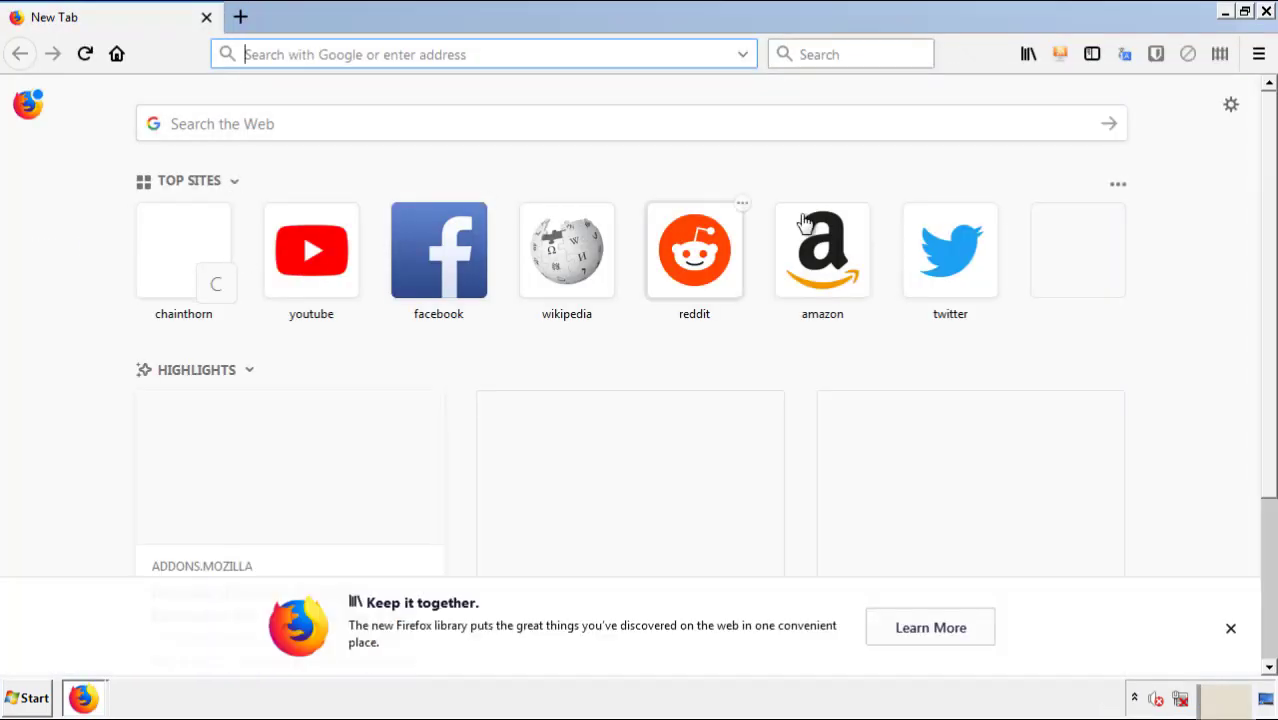
pyautogui.click(1259, 55)
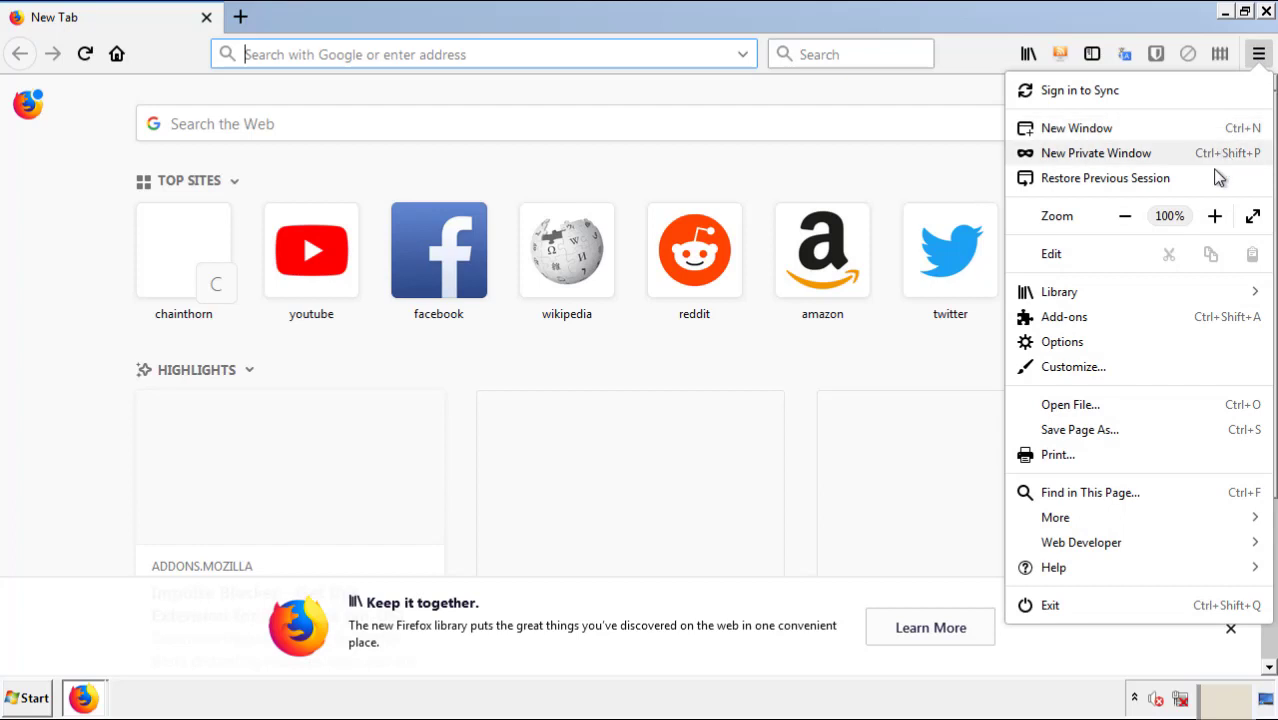
pyautogui.click(1179, 322)
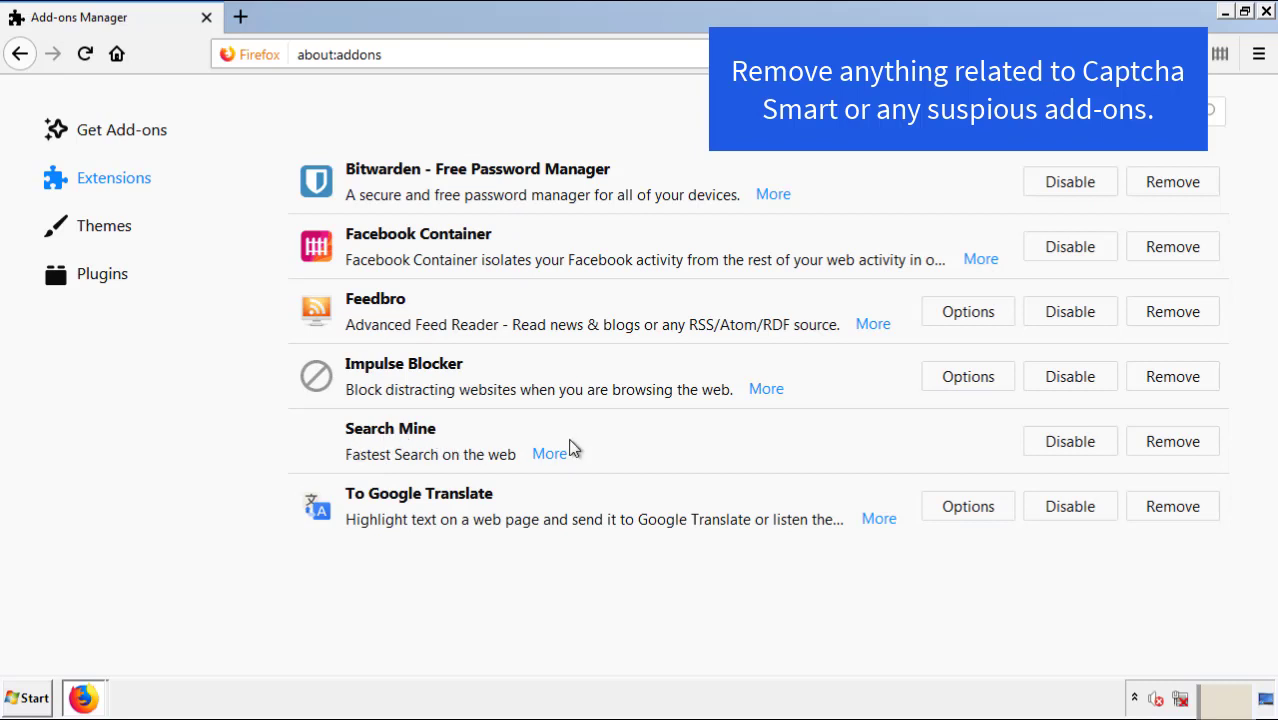
pyautogui.click(1167, 448)
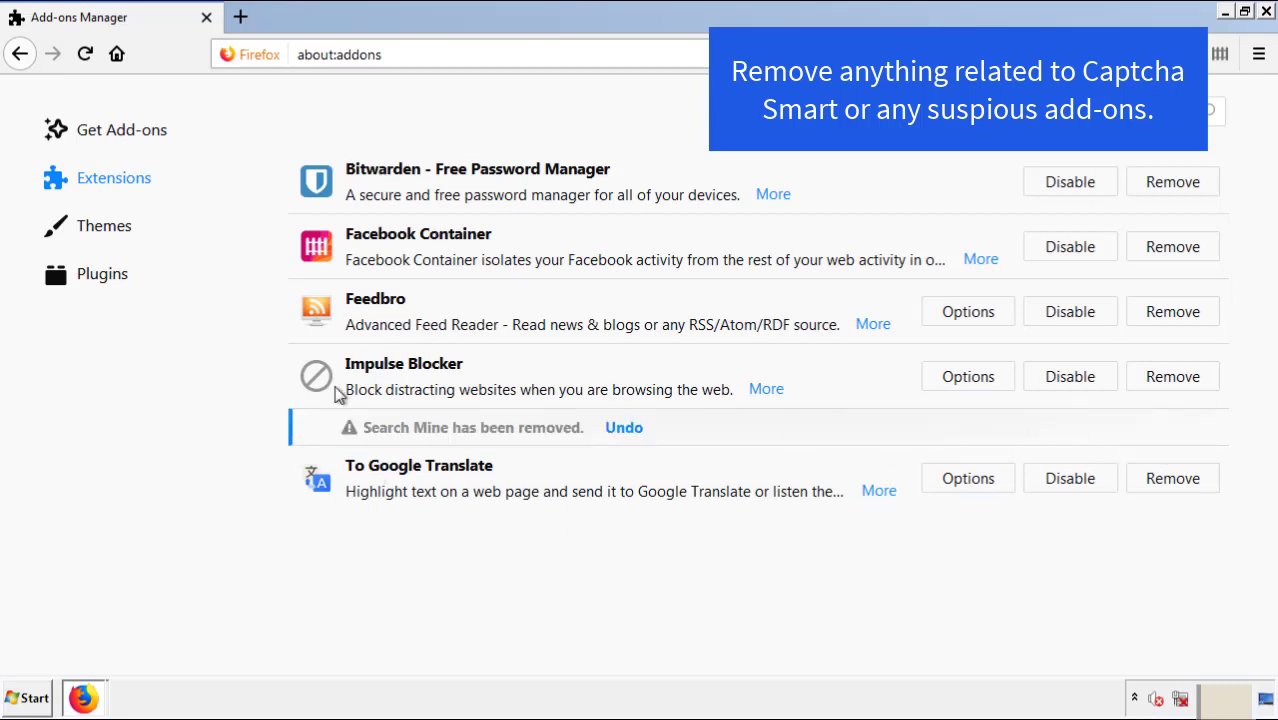
pyautogui.click(1267, 12)
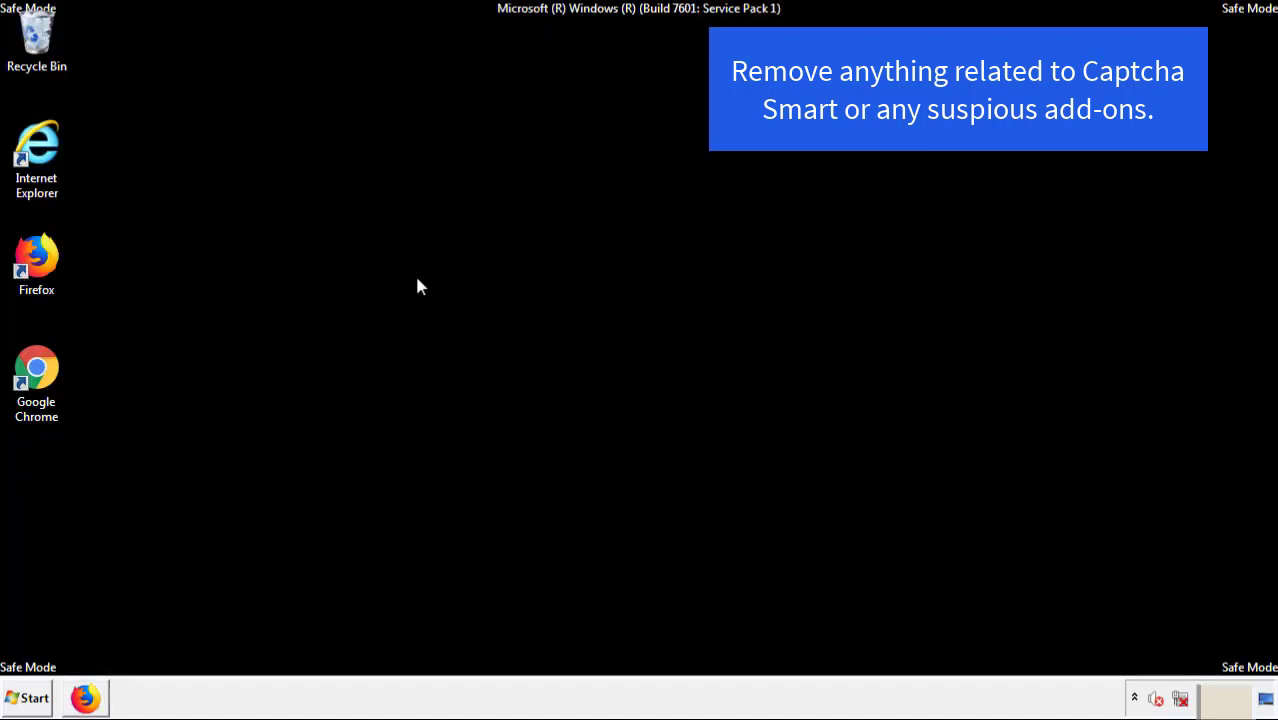
# - Launch Chrome and remove Search Mine from the More tools > Extensions page
pyautogui.doubleClick(36, 380)
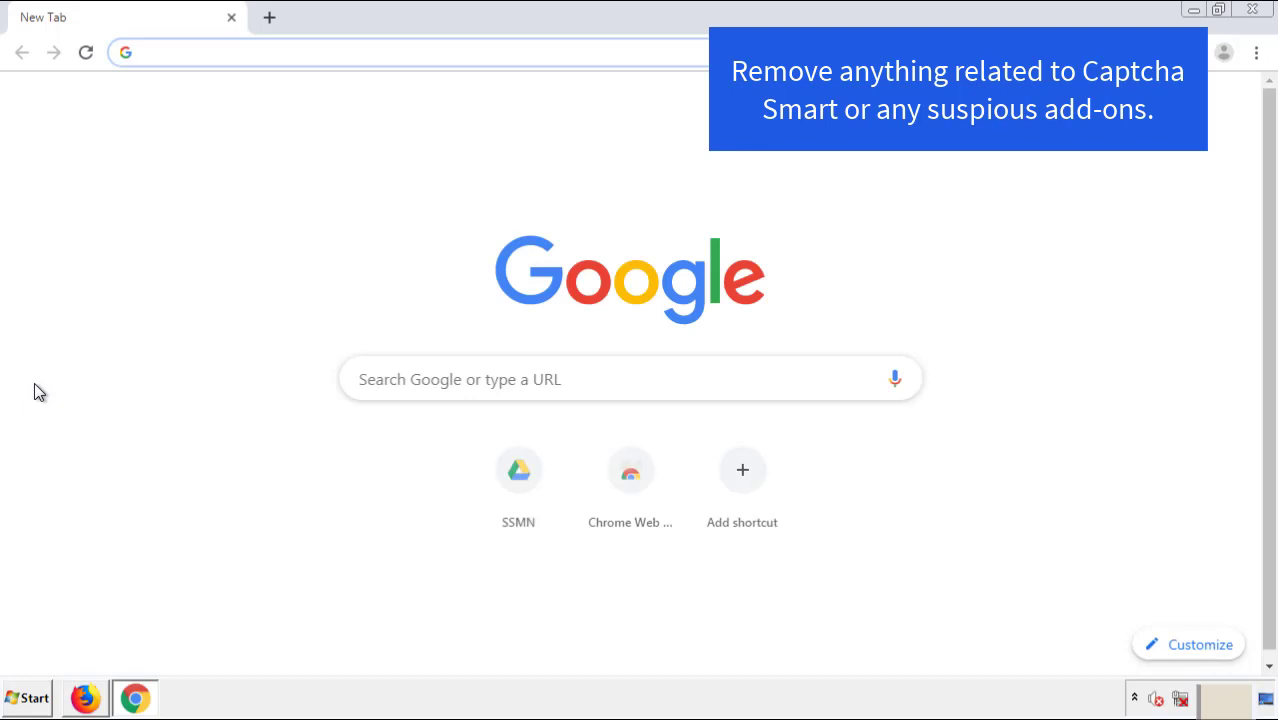
pyautogui.click(1256, 52)
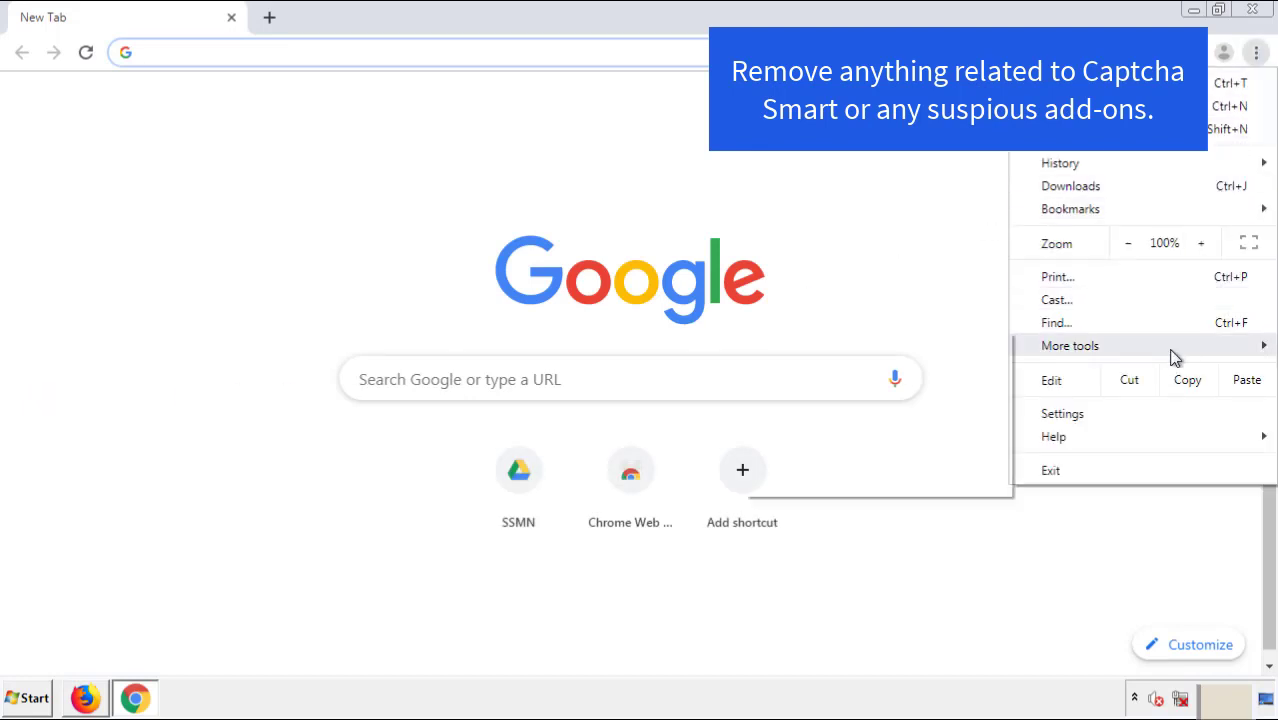
pyautogui.moveTo(1143, 348)
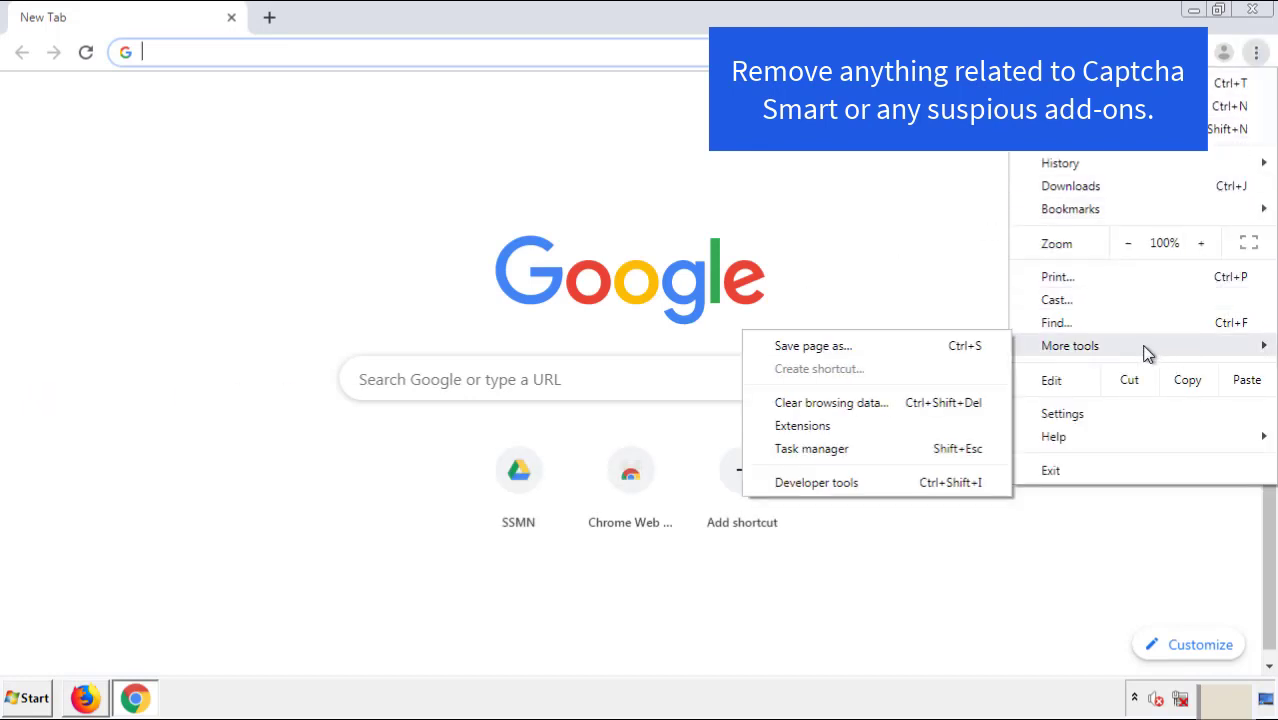
pyautogui.click(815, 425)
pyautogui.scroll(-5, 300, 290)
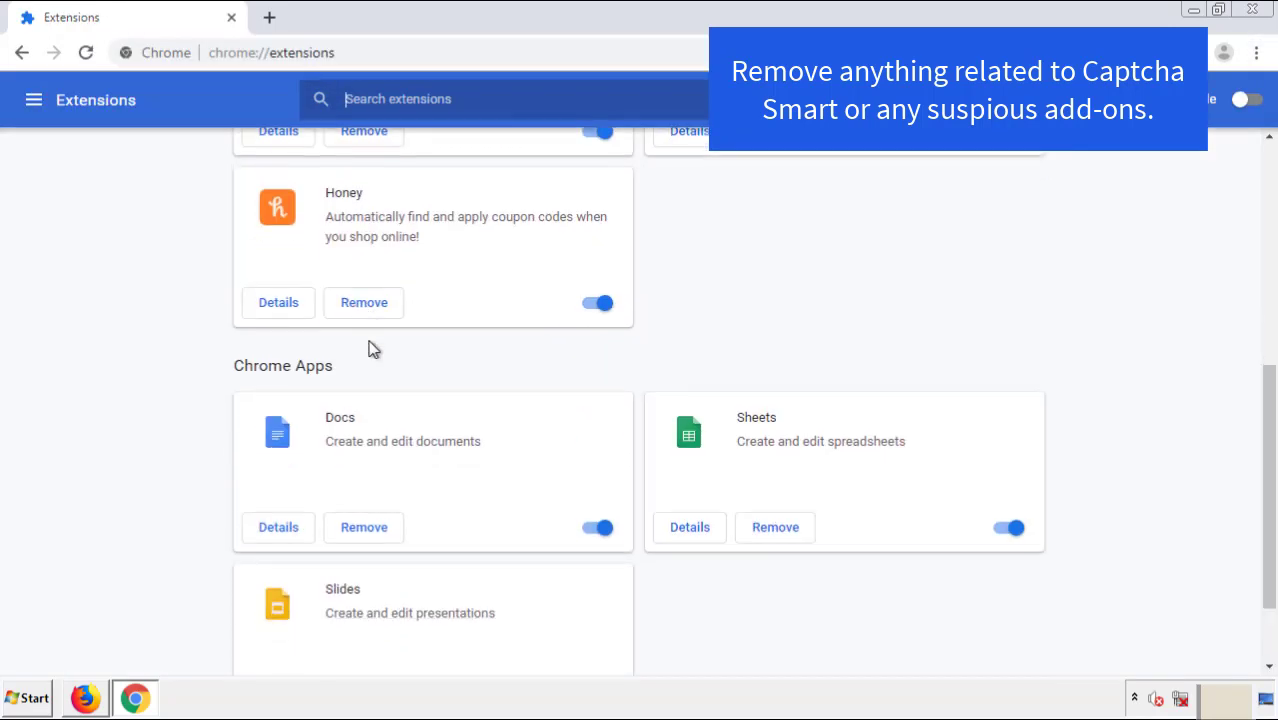
pyautogui.scroll(5, 500, 340)
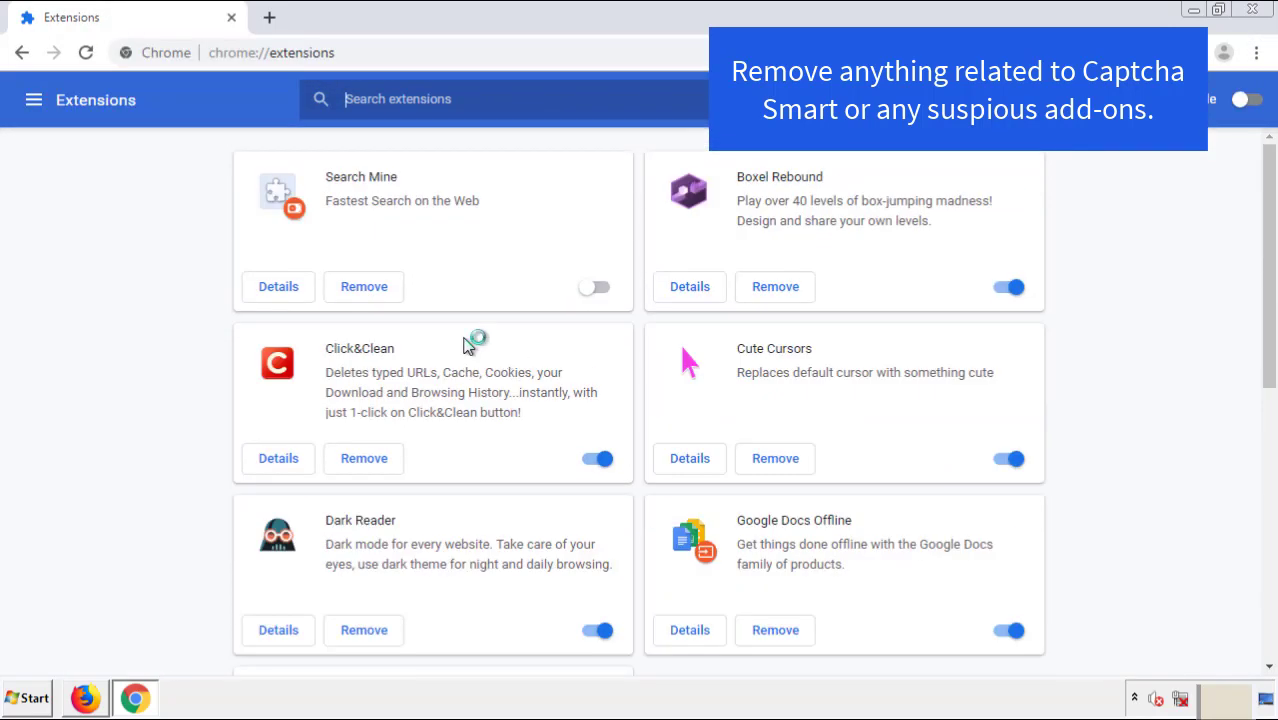
pyautogui.click(363, 290)
pyautogui.click(720, 157)
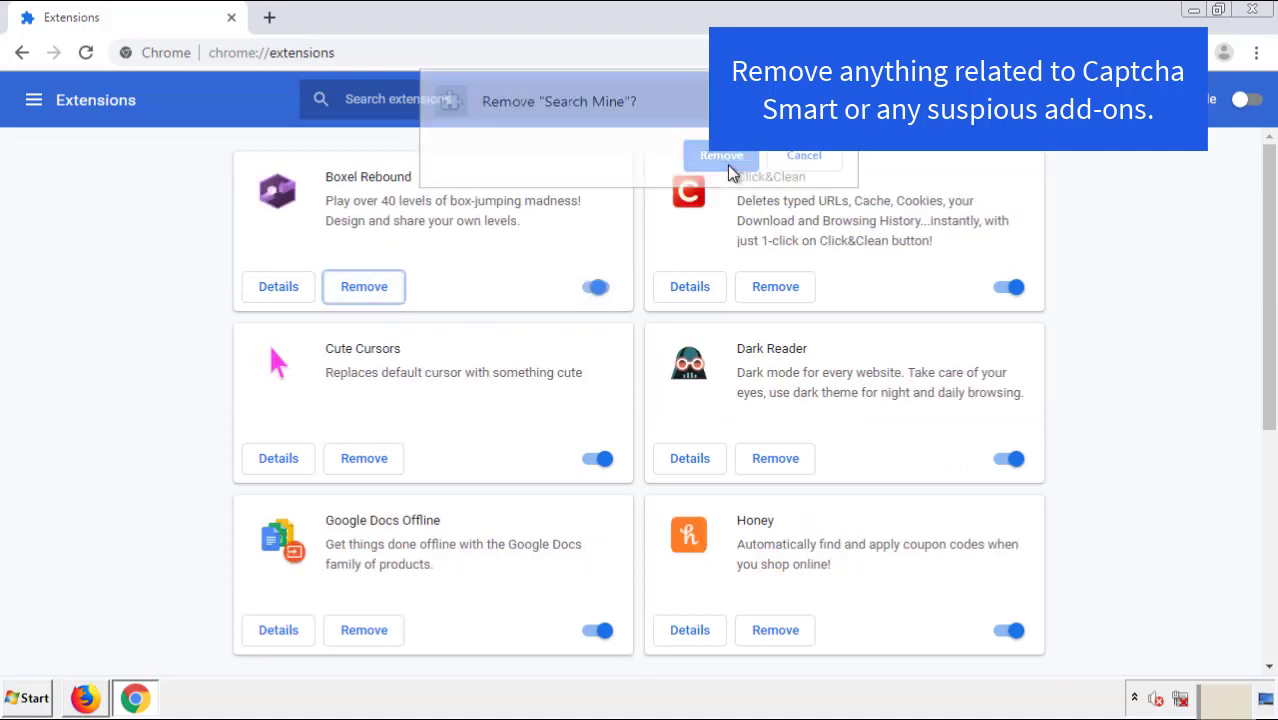
# - Close Chrome and restart Windows from the Start menu's Shut down options
pyautogui.click(1264, 16)
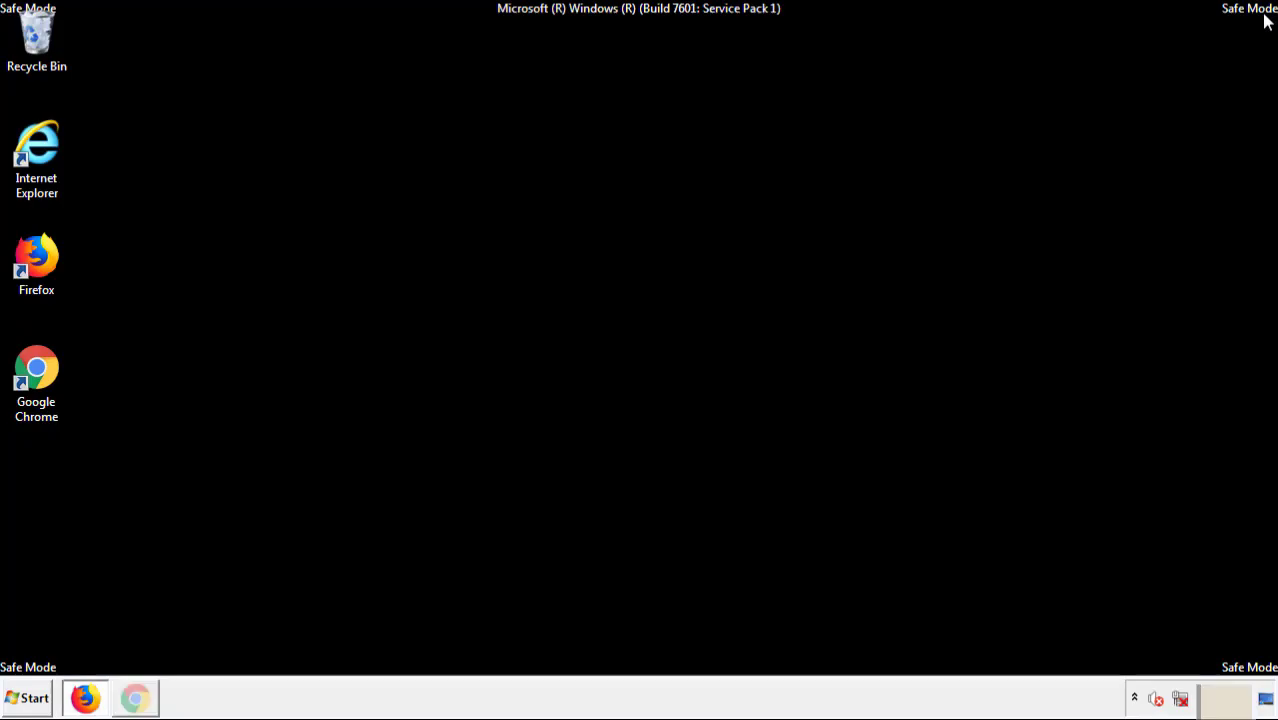
pyautogui.click(30, 699)
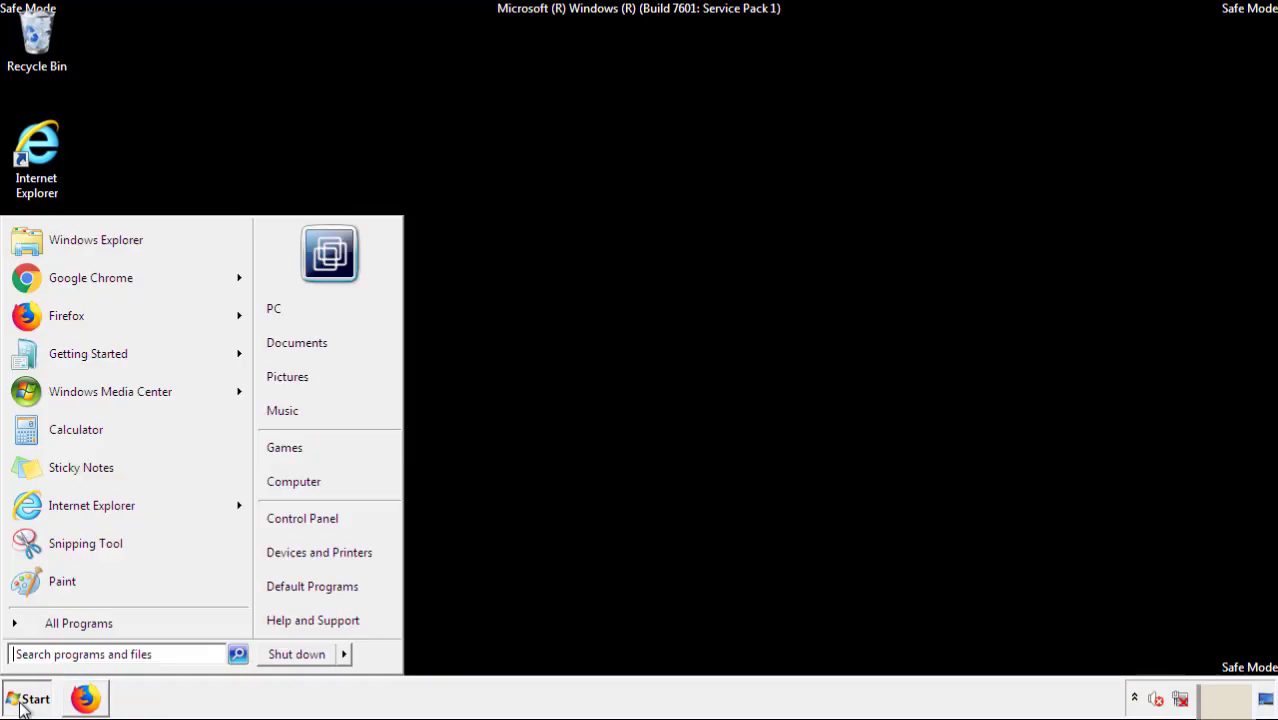
pyautogui.moveTo(347, 657)
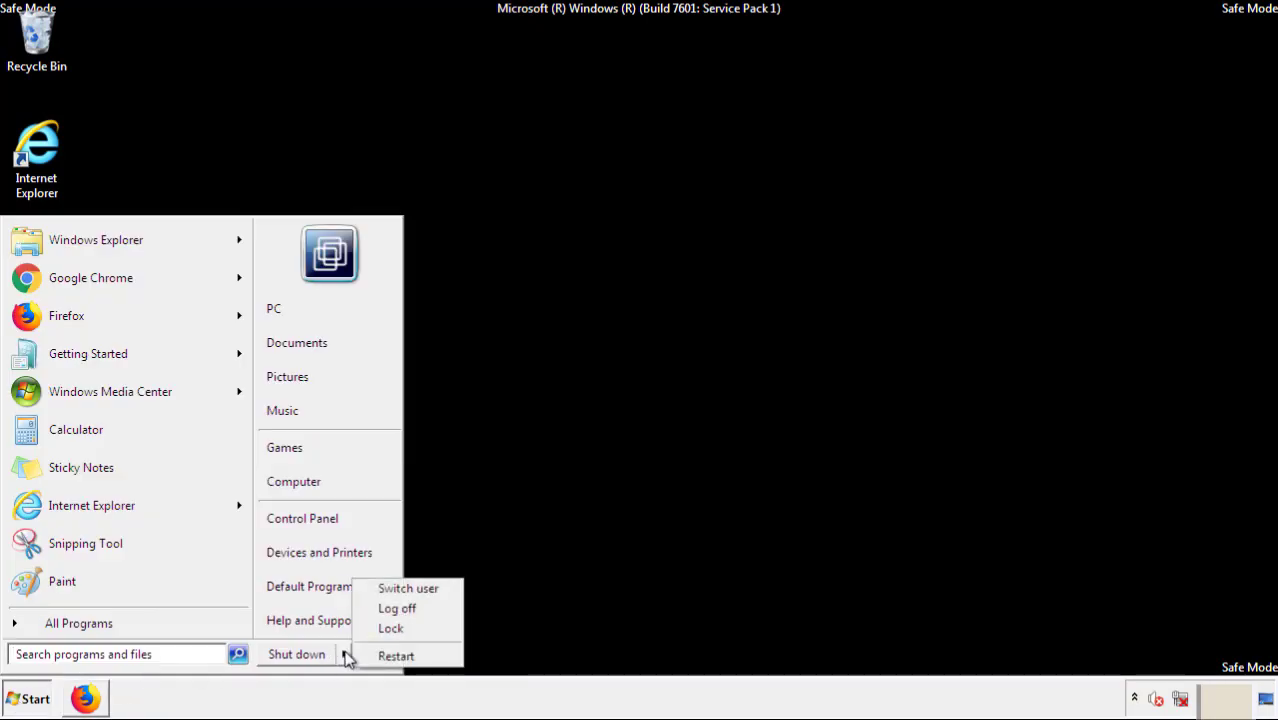
pyautogui.click(396, 655)
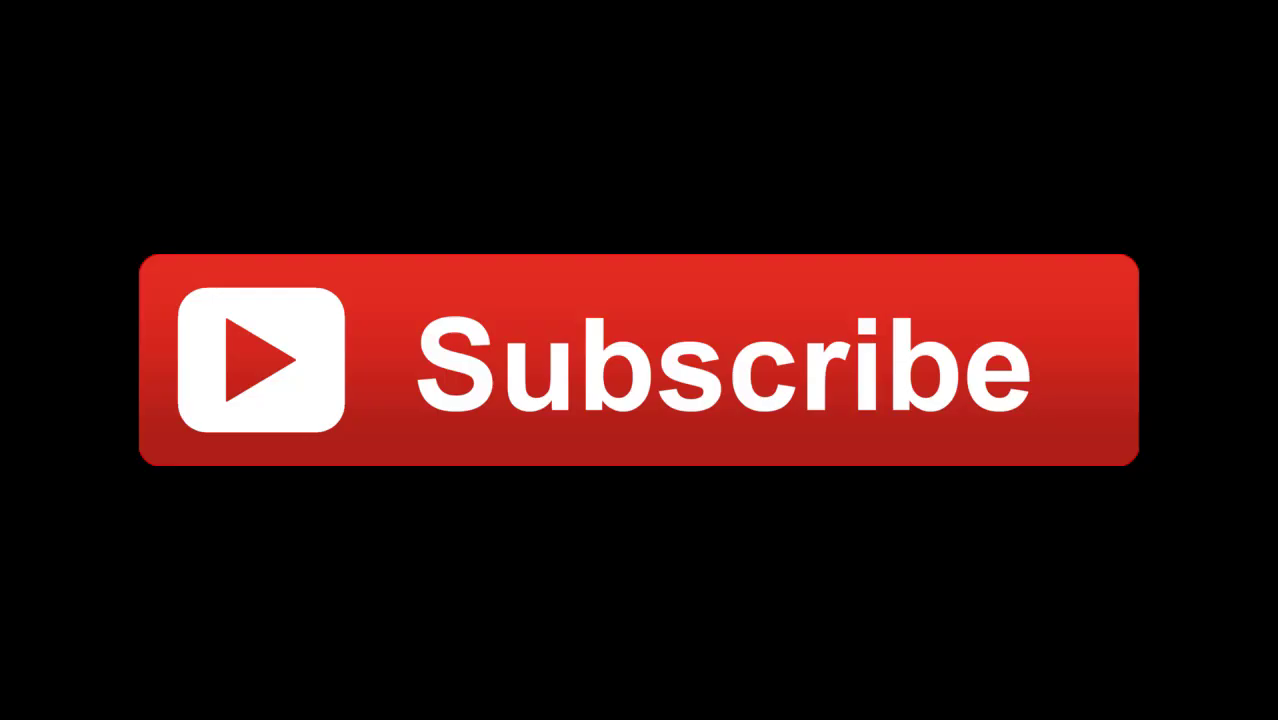